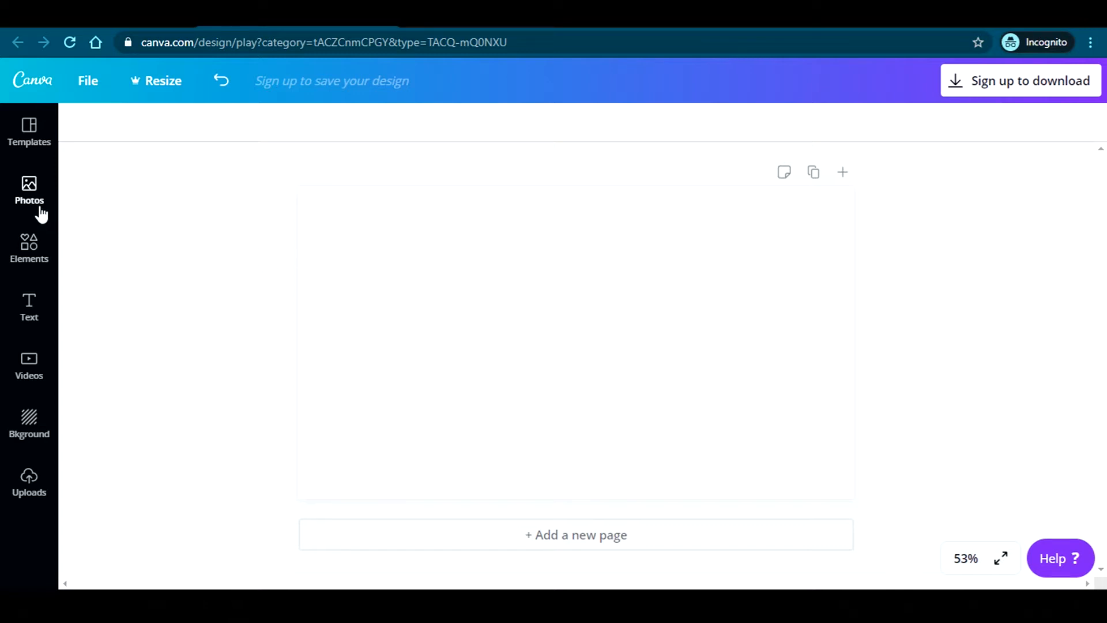
Add the free photo of pink flowers on dark leaves from a "pink flowered petals" search and enlarge it to cover the page
click(23, 191)
click(268, 134)
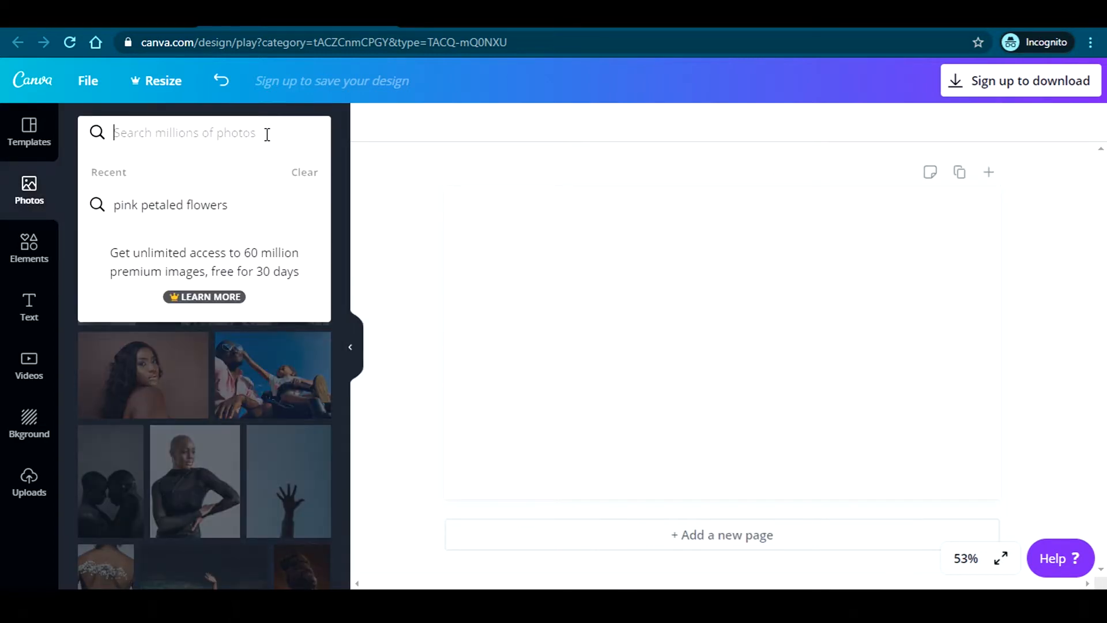
text(pink flowered petals)
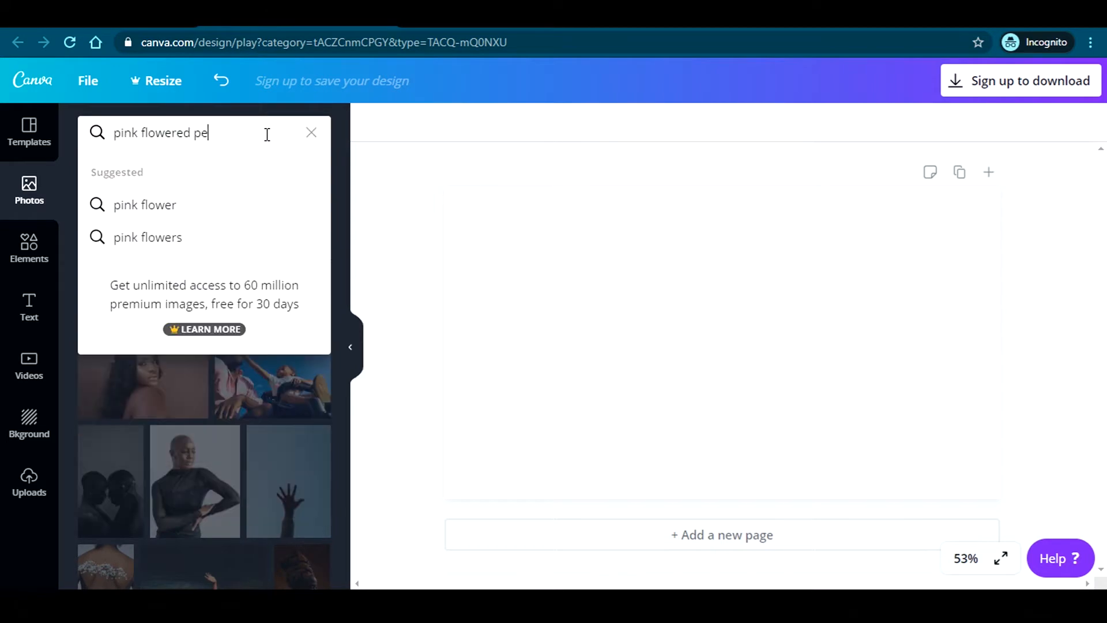
key(Return)
scroll(137, 388, down, 5)
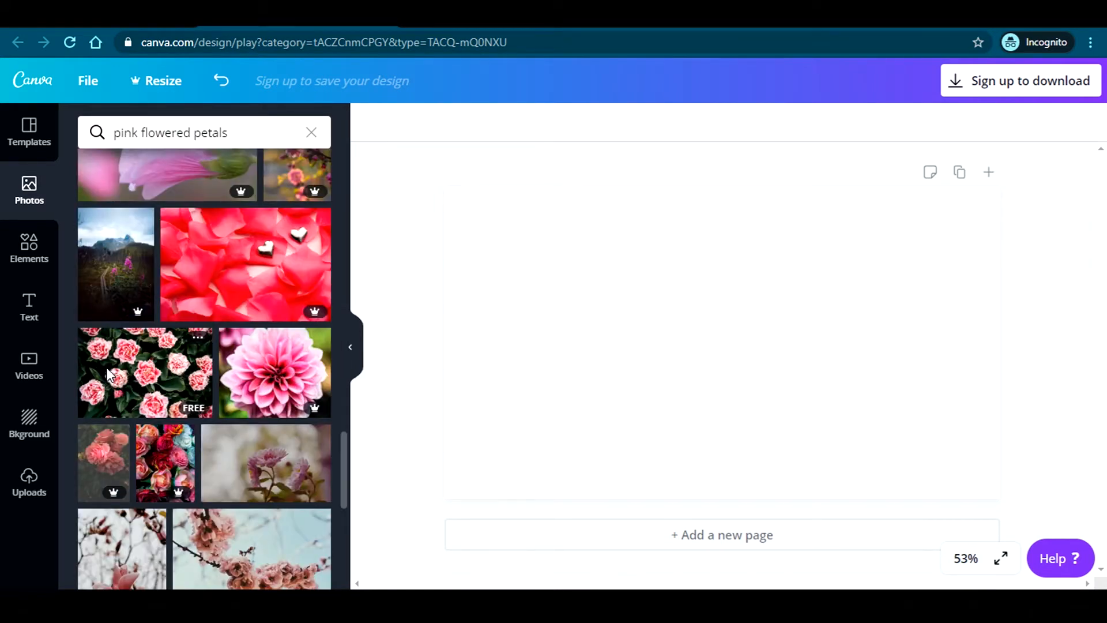
click(109, 374)
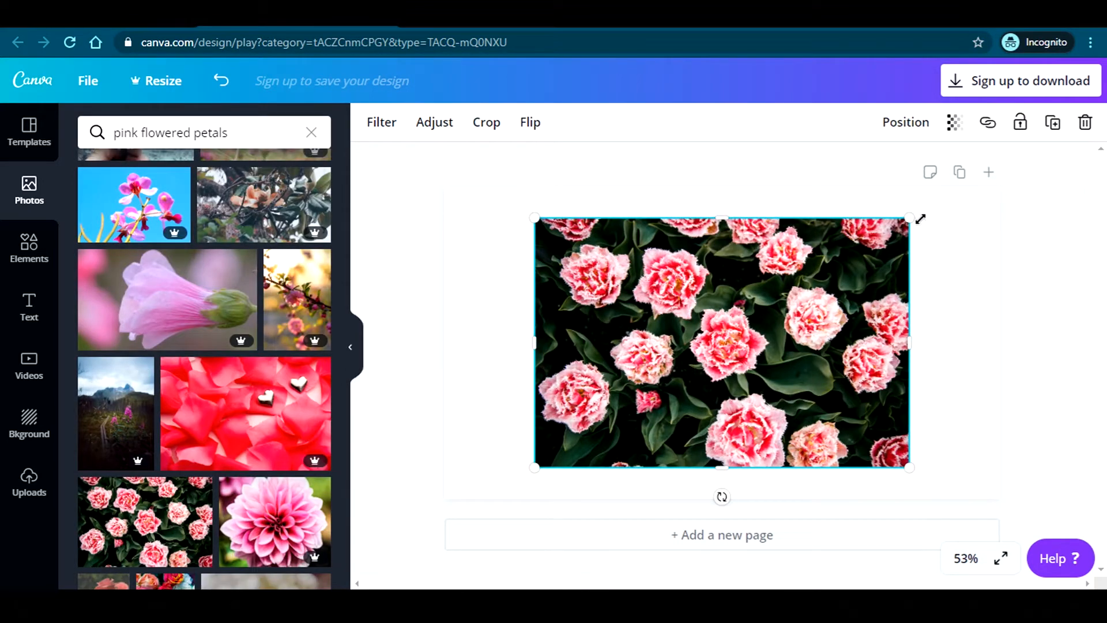
drag(909, 219, 1022, 175)
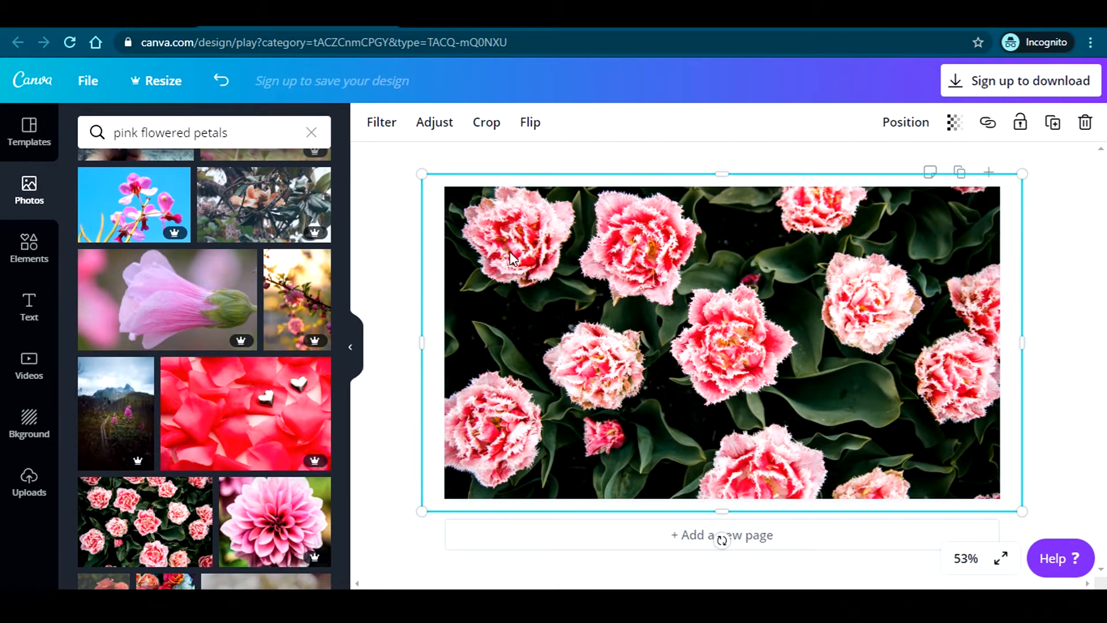
click(1063, 278)
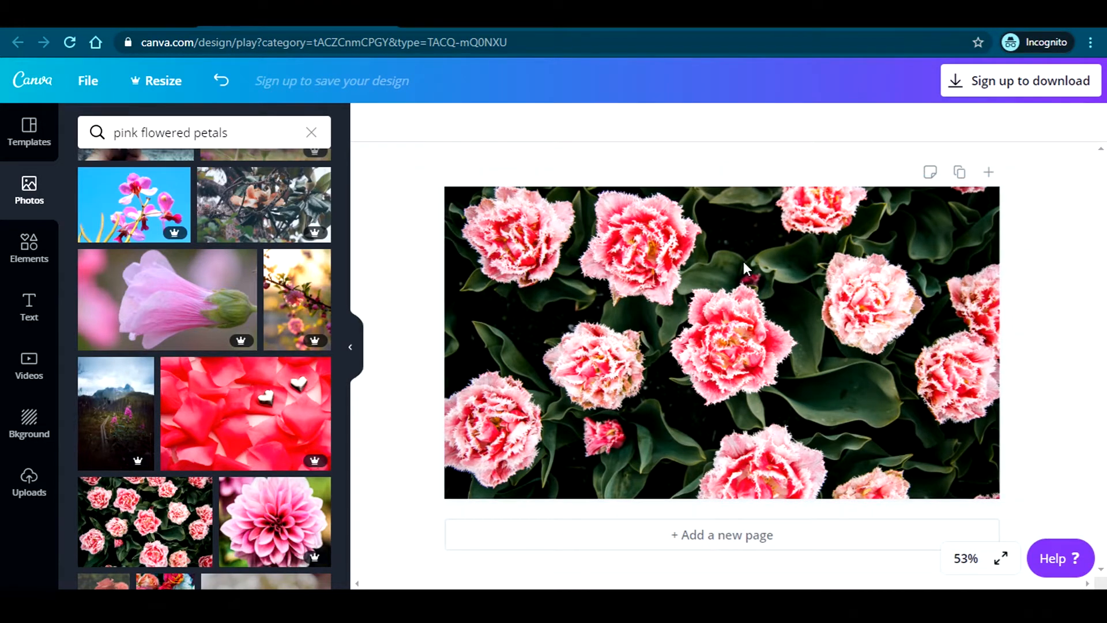
Add a square shape over the photo and widen it on both sides into a rectangle
click(23, 263)
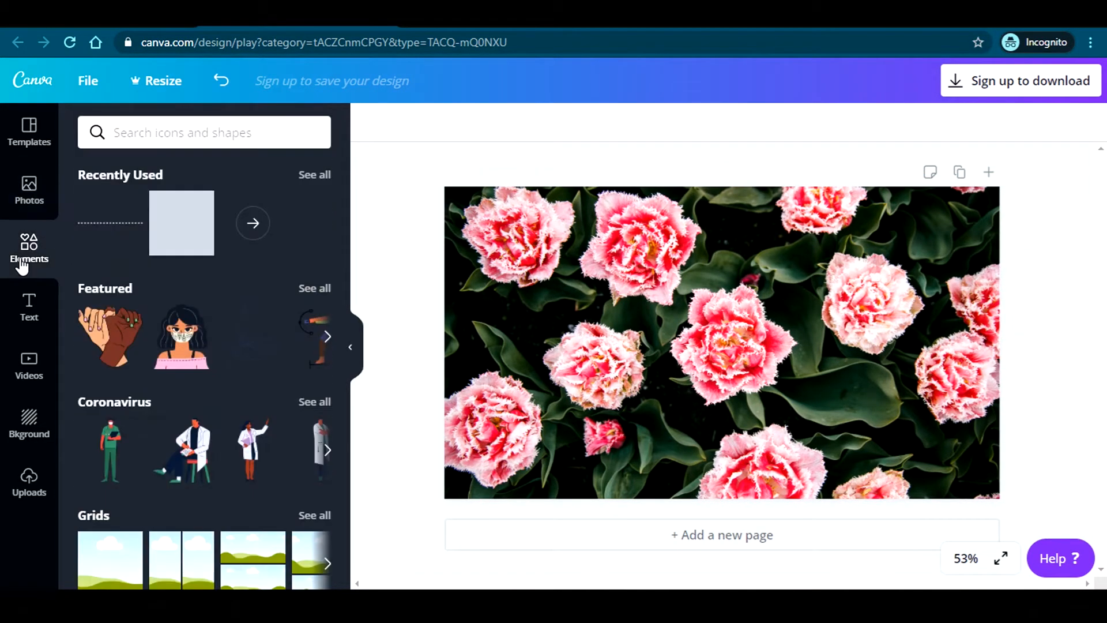
mouse_move(168, 231)
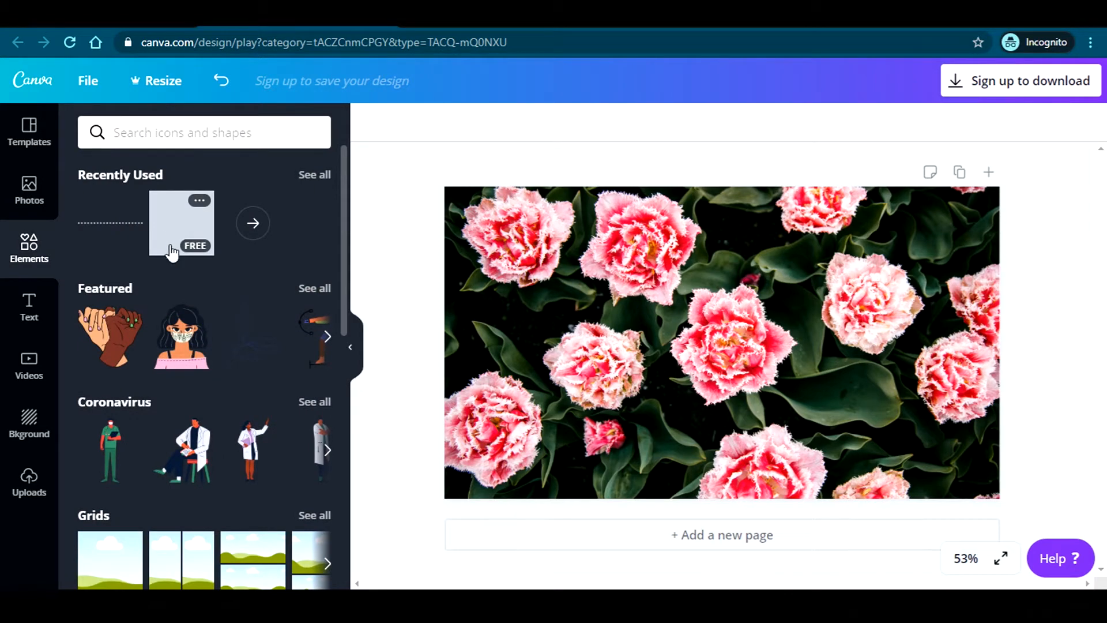
scroll(172, 252, down, 6)
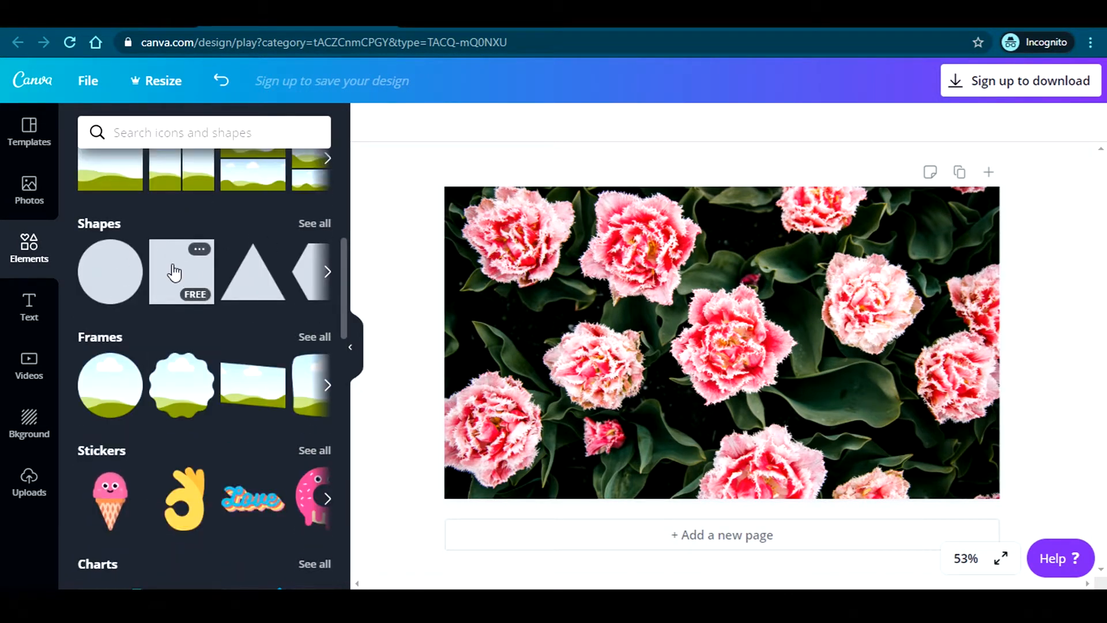
click(172, 285)
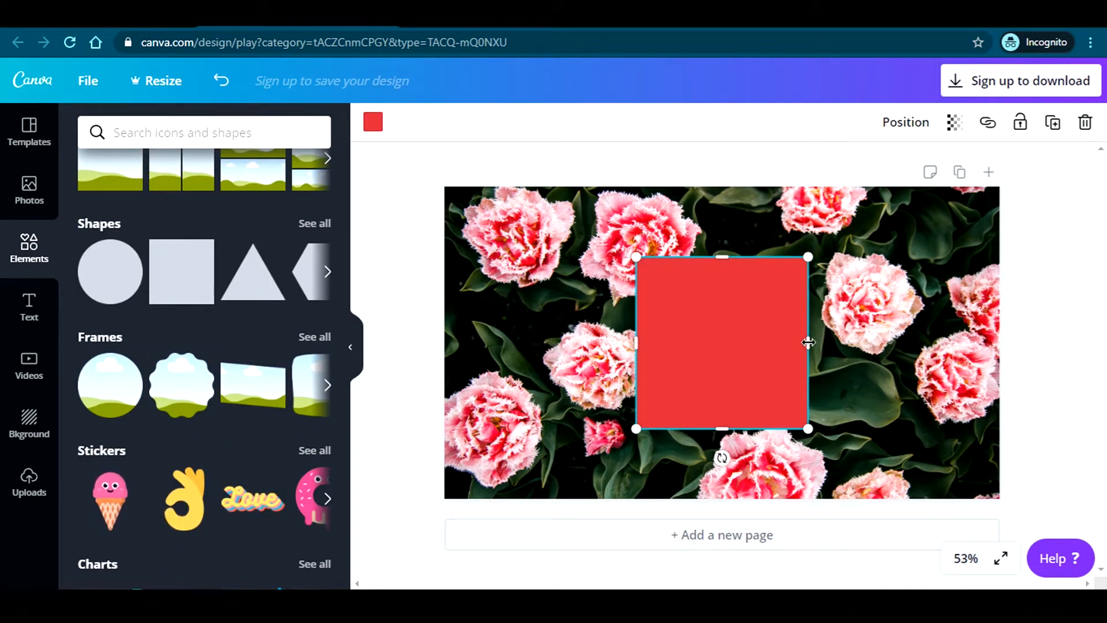
drag(809, 342, 929, 339)
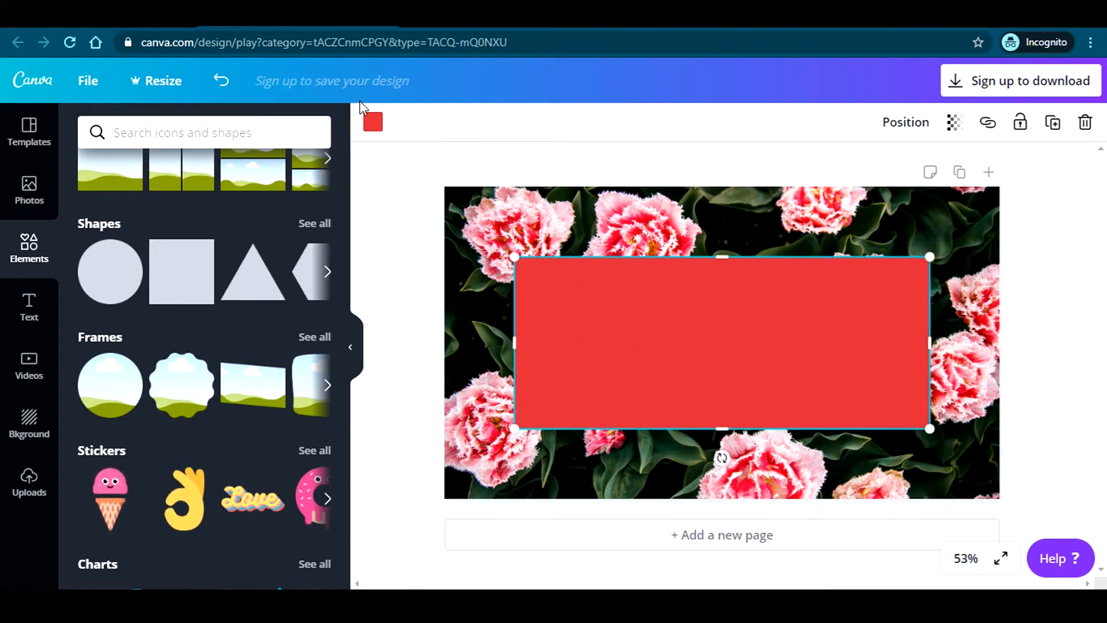
Fill the rectangle with yellow and enlarge it, keeping it horizontally centred on the page
click(373, 122)
click(221, 495)
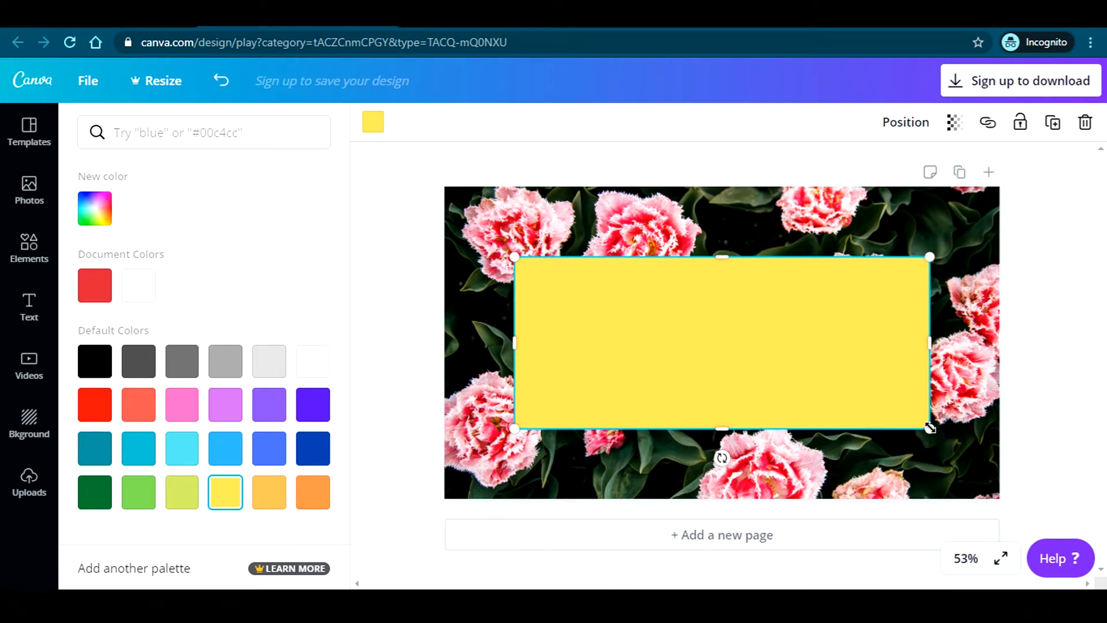
drag(930, 427, 954, 463)
drag(791, 331, 783, 341)
Add the dotted line from a "lines" element search along the inside of the rectangle's upper edge and colour it coral
click(29, 248)
click(219, 137)
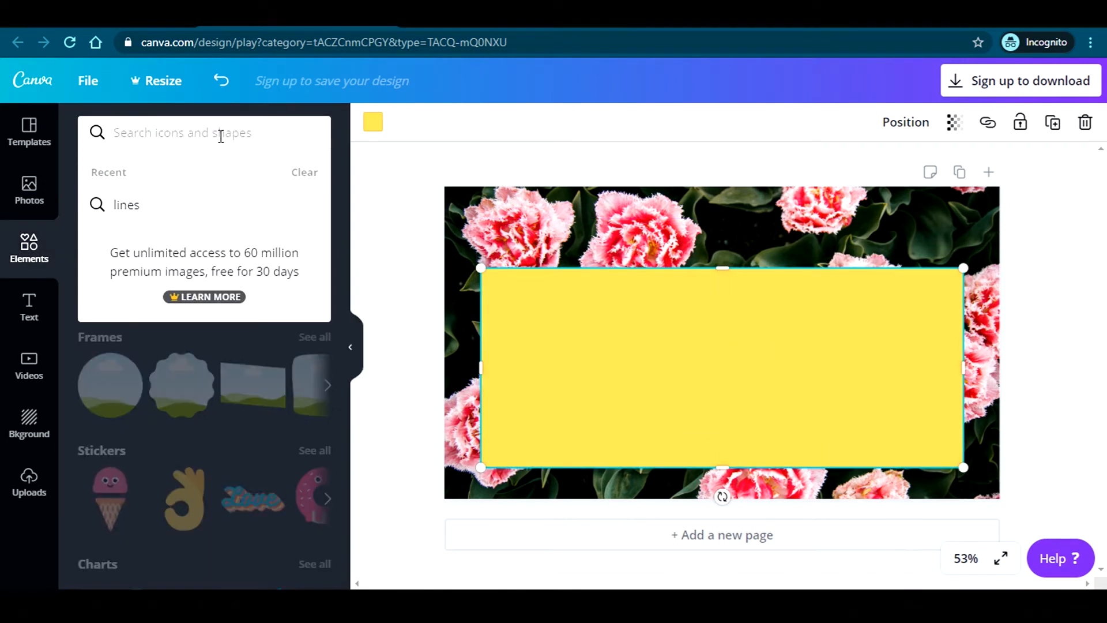
text(lines)
key(Return)
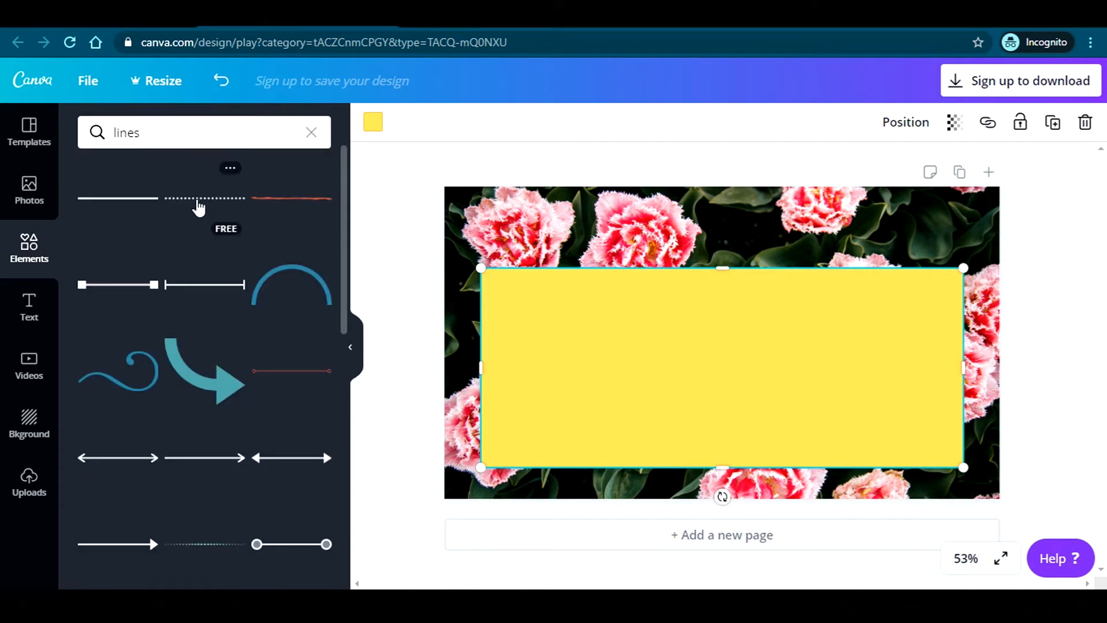
click(198, 203)
drag(734, 351, 729, 284)
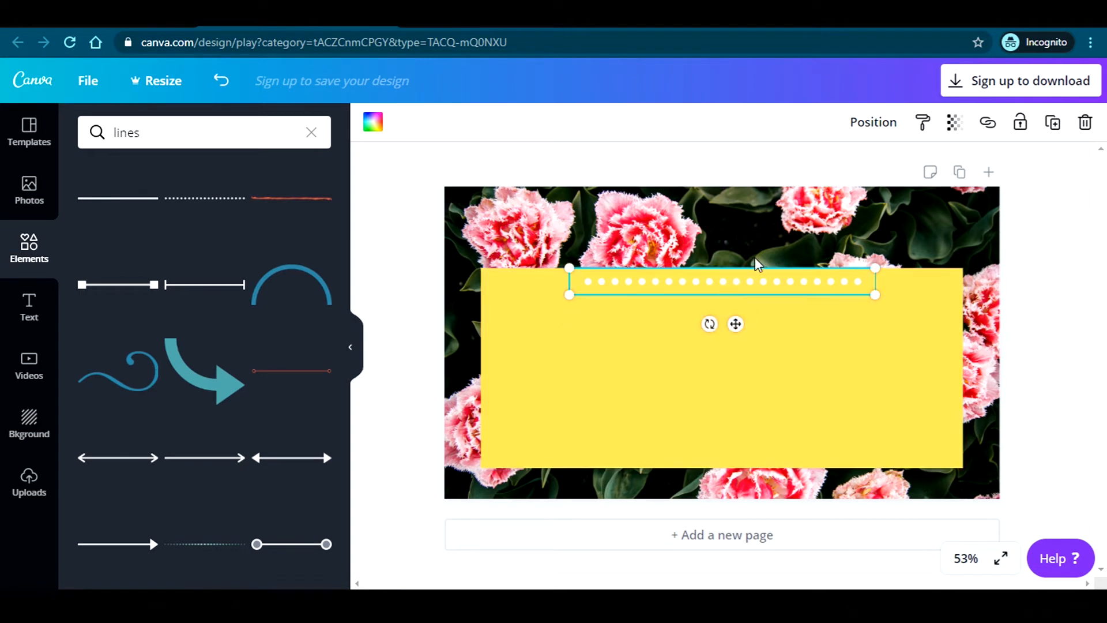
click(373, 122)
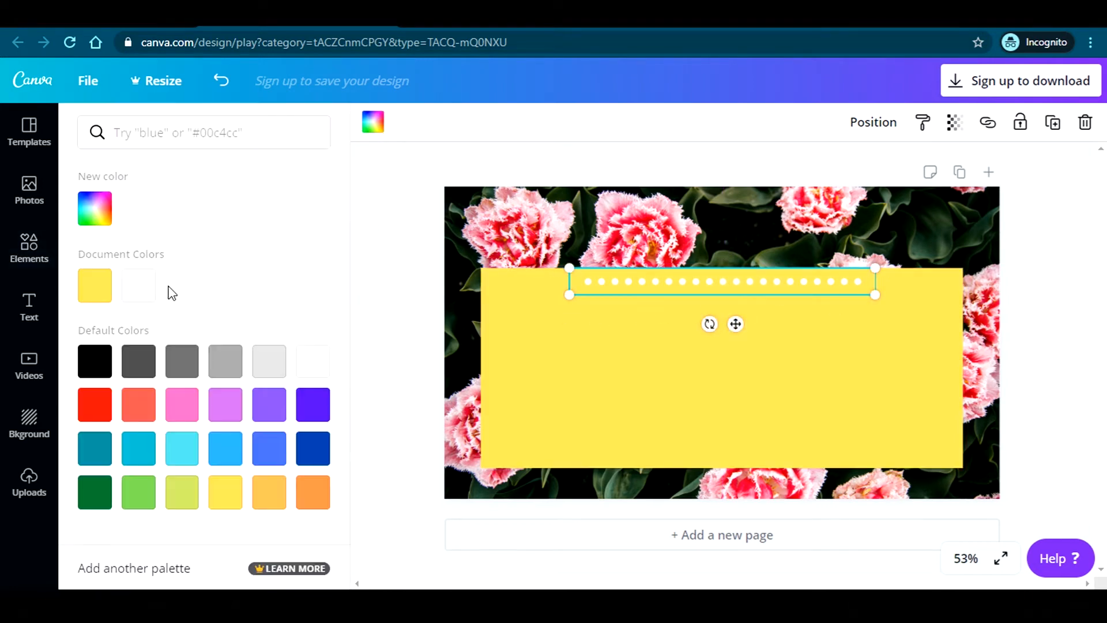
click(139, 406)
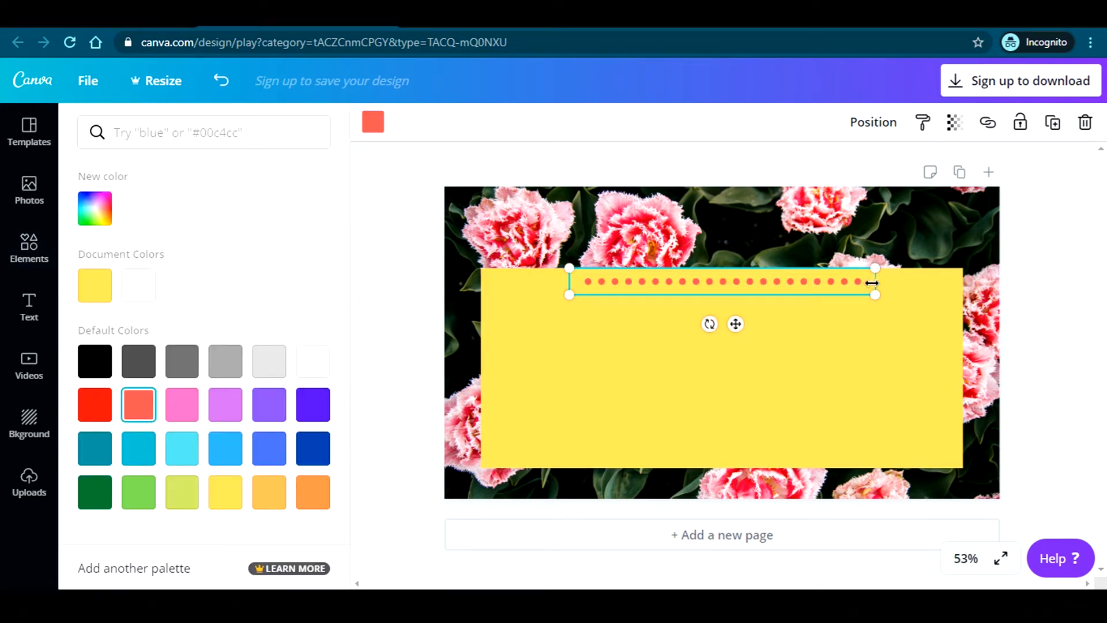
Stretch the dotted line to nearly the rectangle's full width and place a copy along the rectangle's lower edge
drag(873, 284, 947, 288)
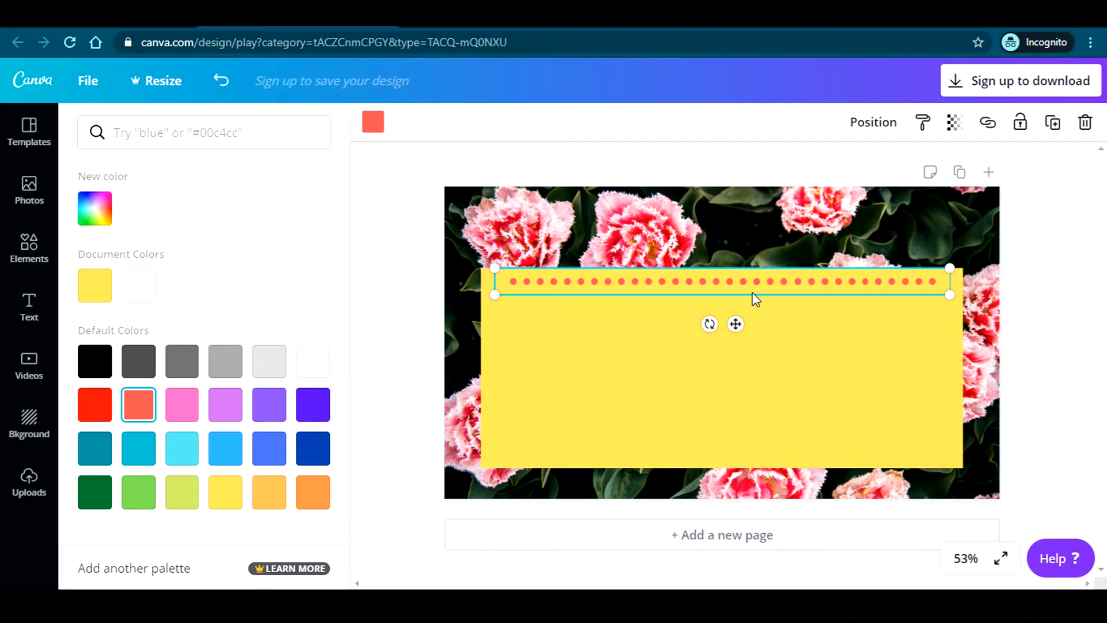
drag(724, 291, 717, 455)
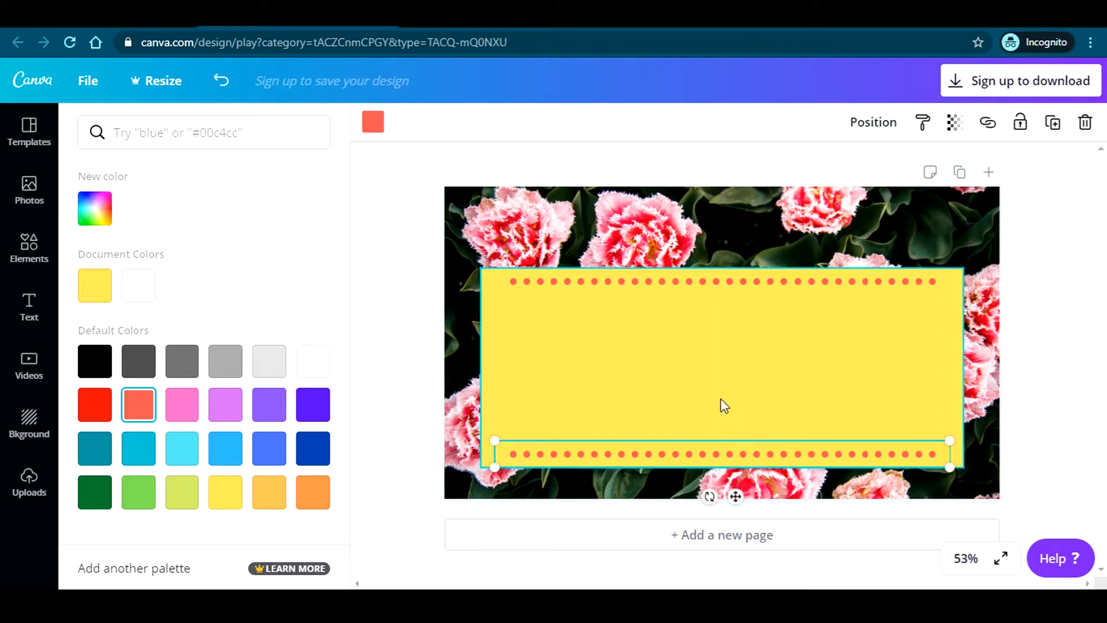
Move the yellow rectangle up without its dotted lines and return it to its place
click(724, 406)
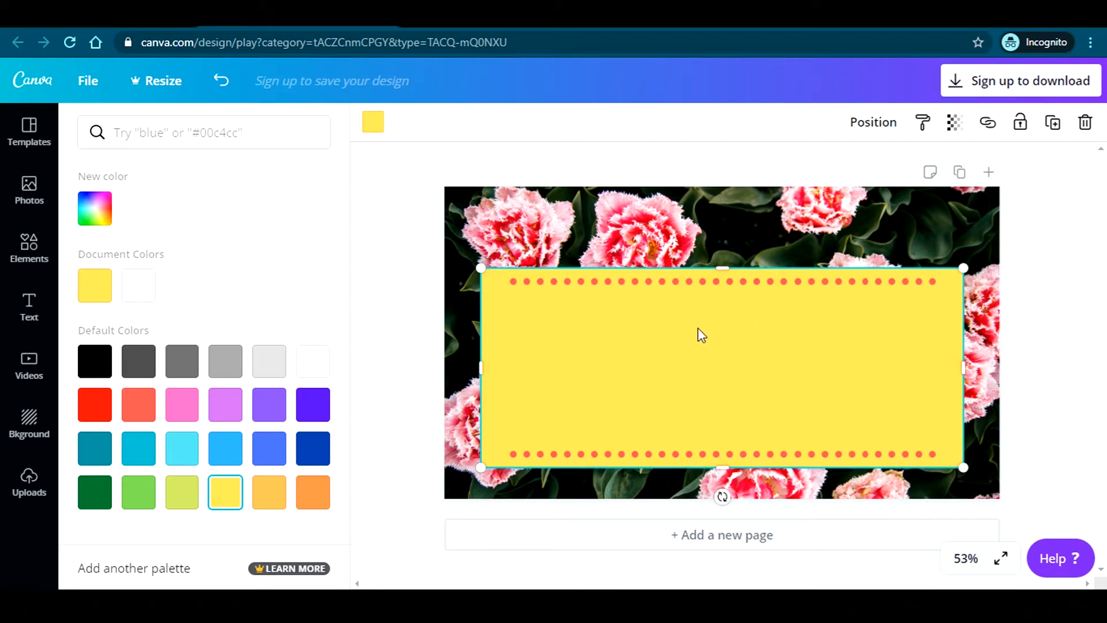
drag(737, 363, 734, 348)
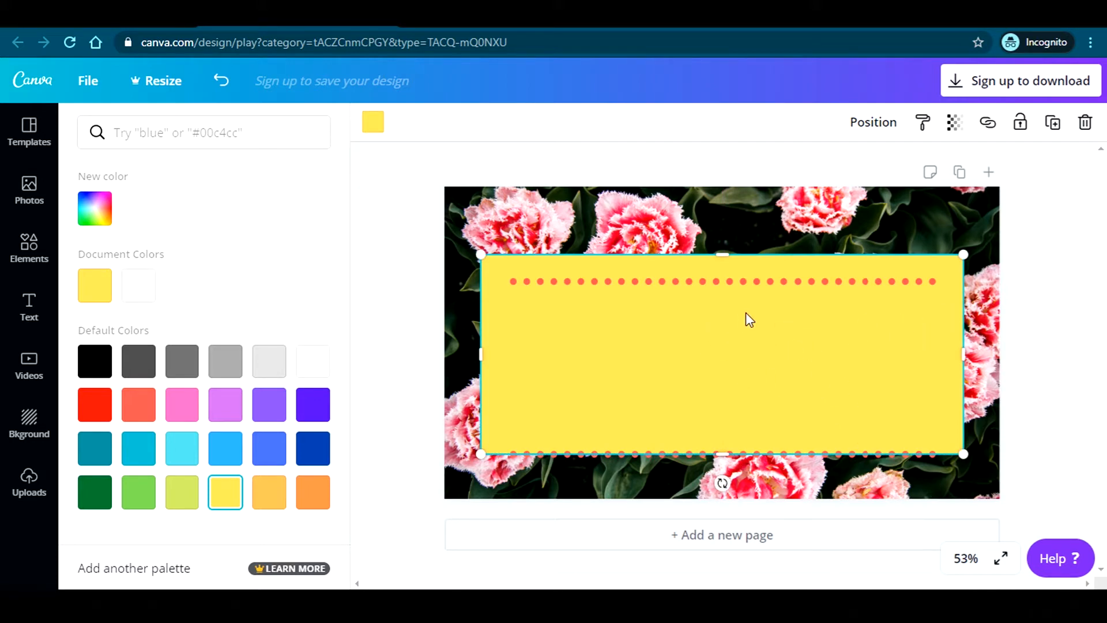
drag(732, 319, 735, 324)
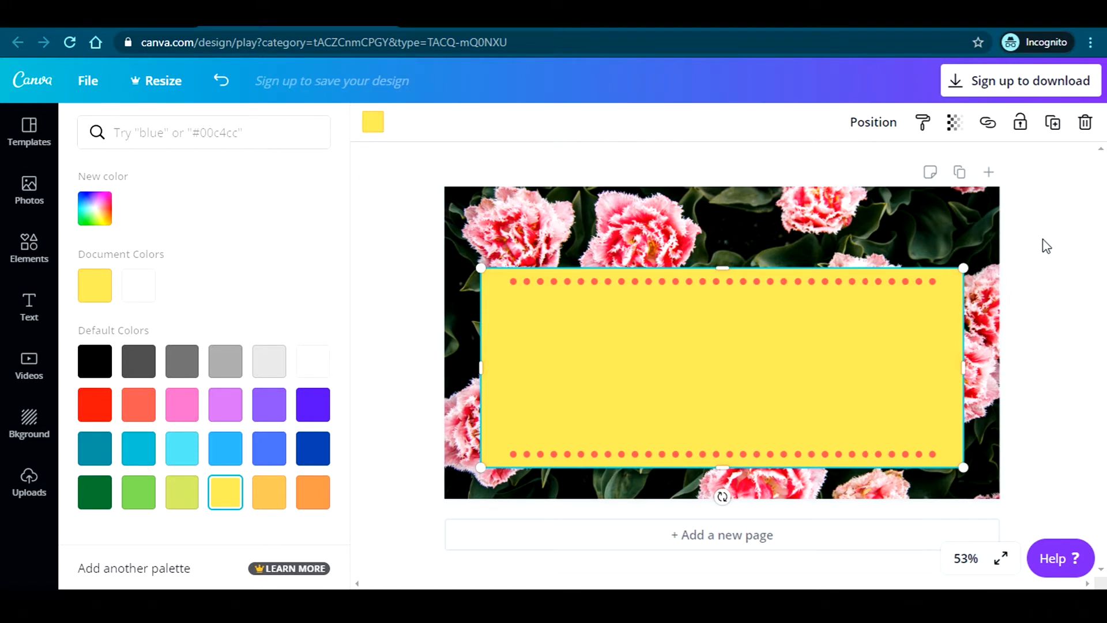
Group the yellow rectangle with both dotted lines and try moving them as one object
drag(1042, 238, 903, 505)
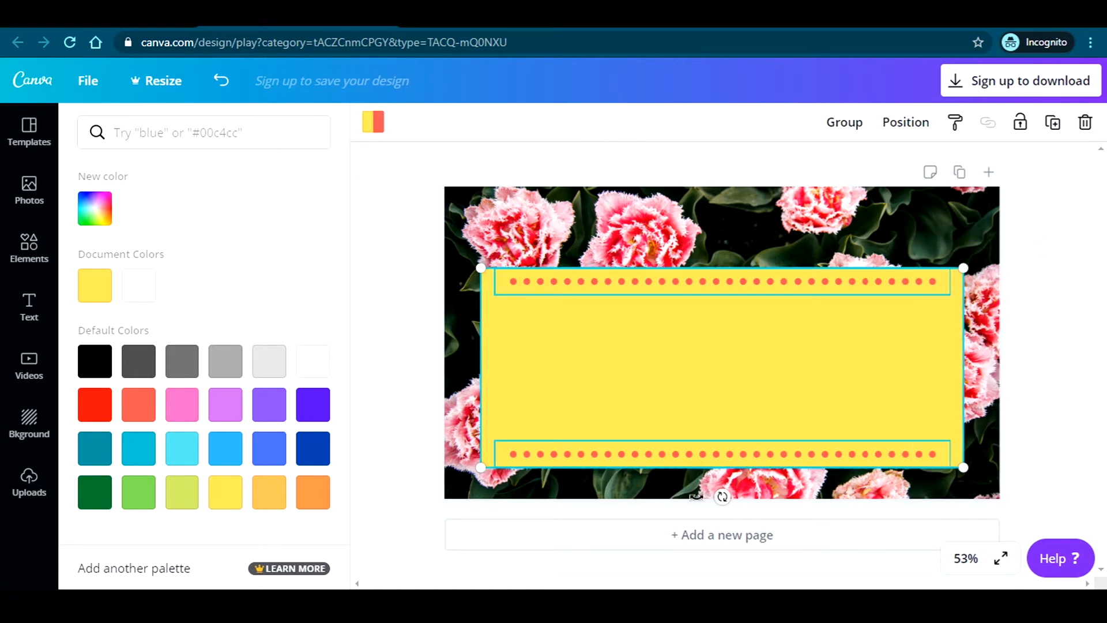
click(843, 123)
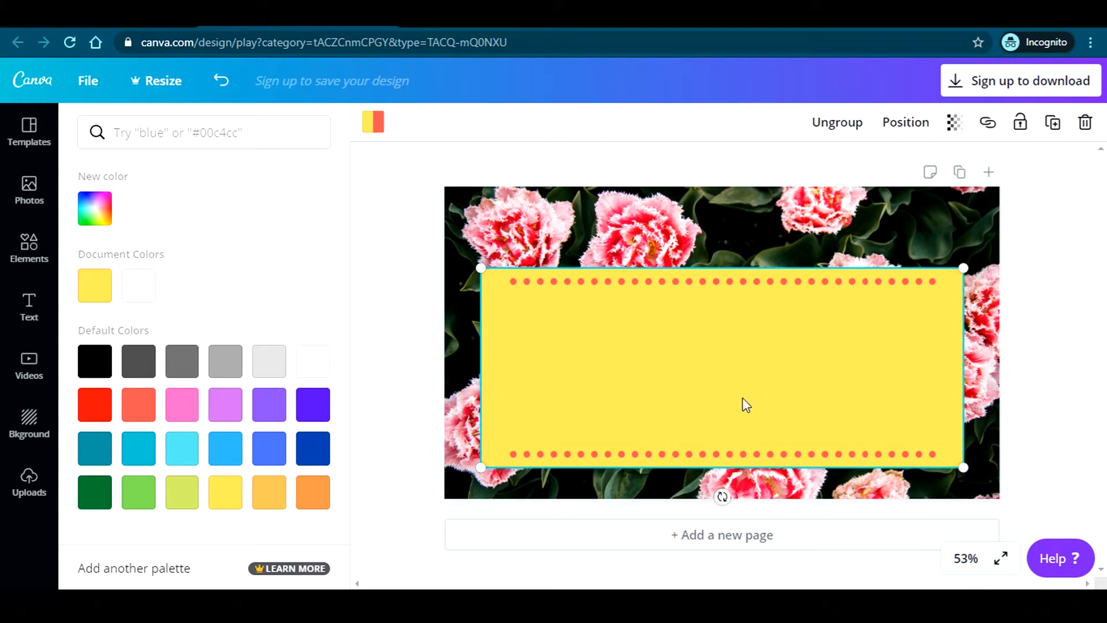
mouse_move(750, 398)
mouse_down()
mouse_move(746, 371)
mouse_move(747, 386)
mouse_up()
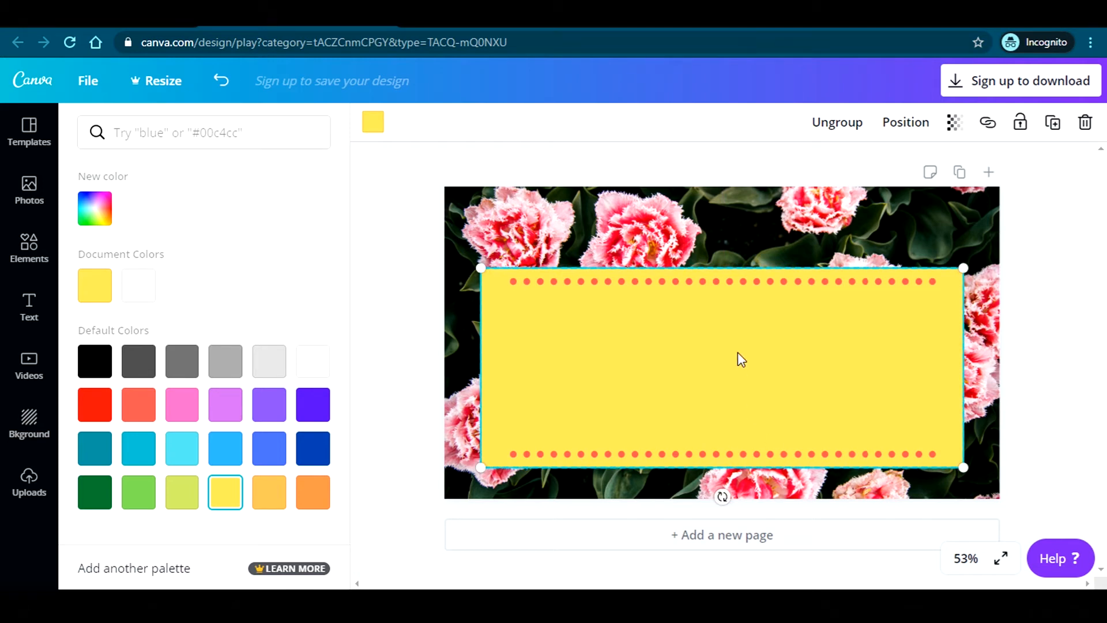
Add the "cold, smooth & tasty." font combination and replace its heading with "group, ungroup and lock elements"
click(22, 312)
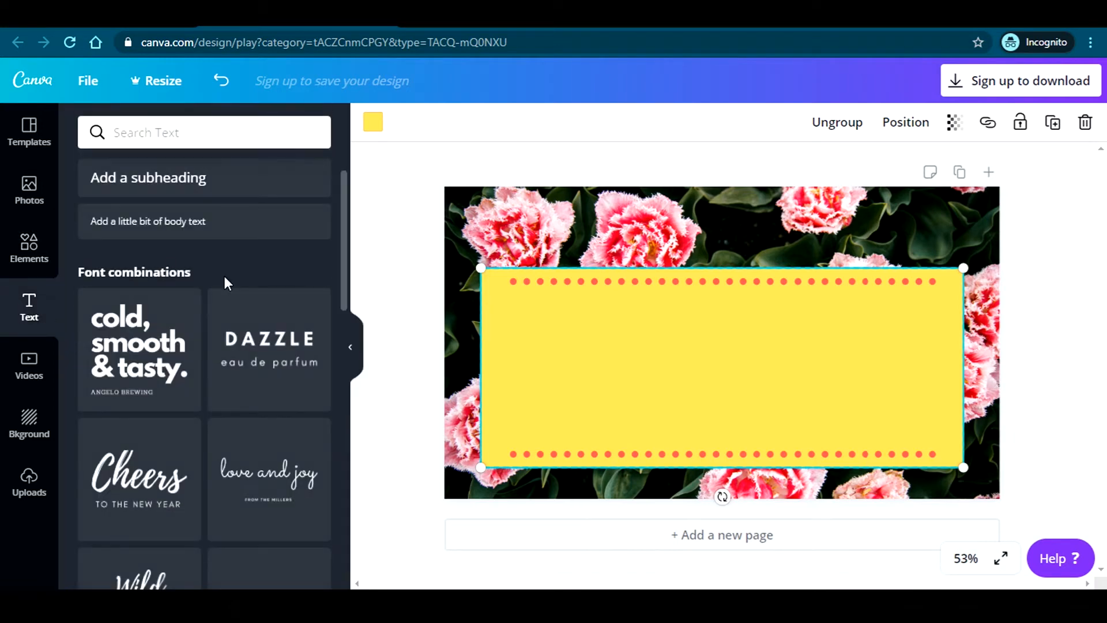
click(131, 358)
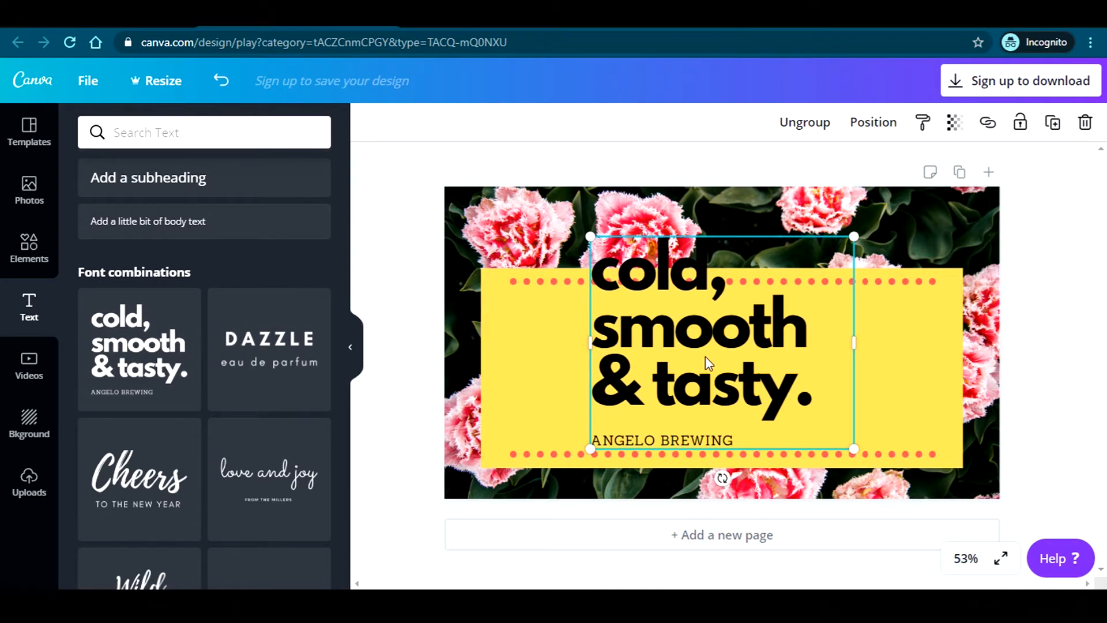
click(676, 349)
double_click(676, 349)
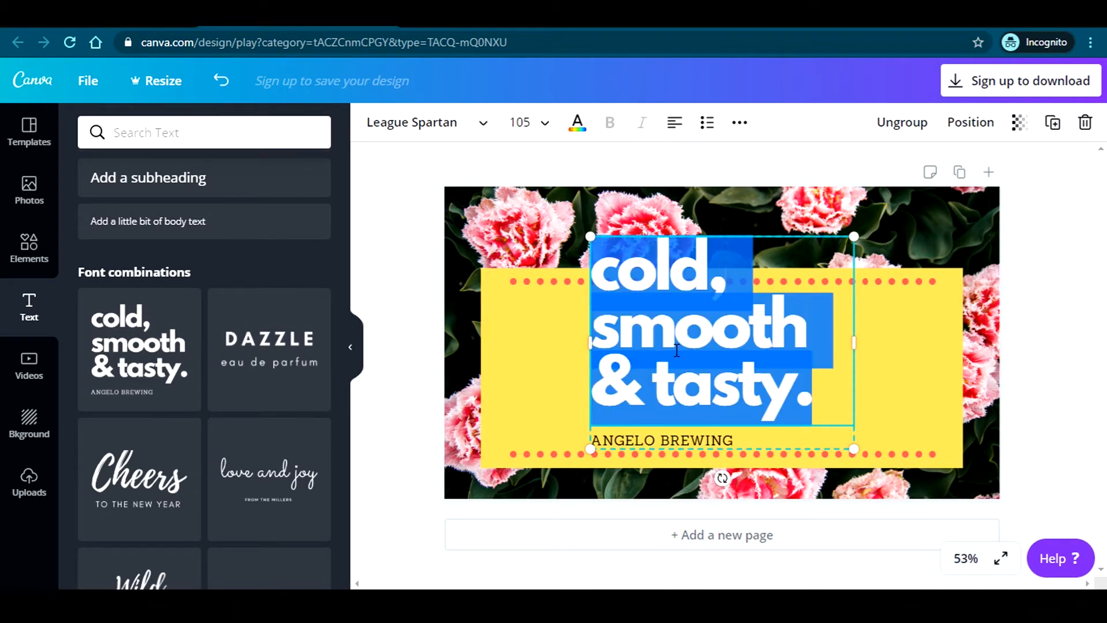
text(group)
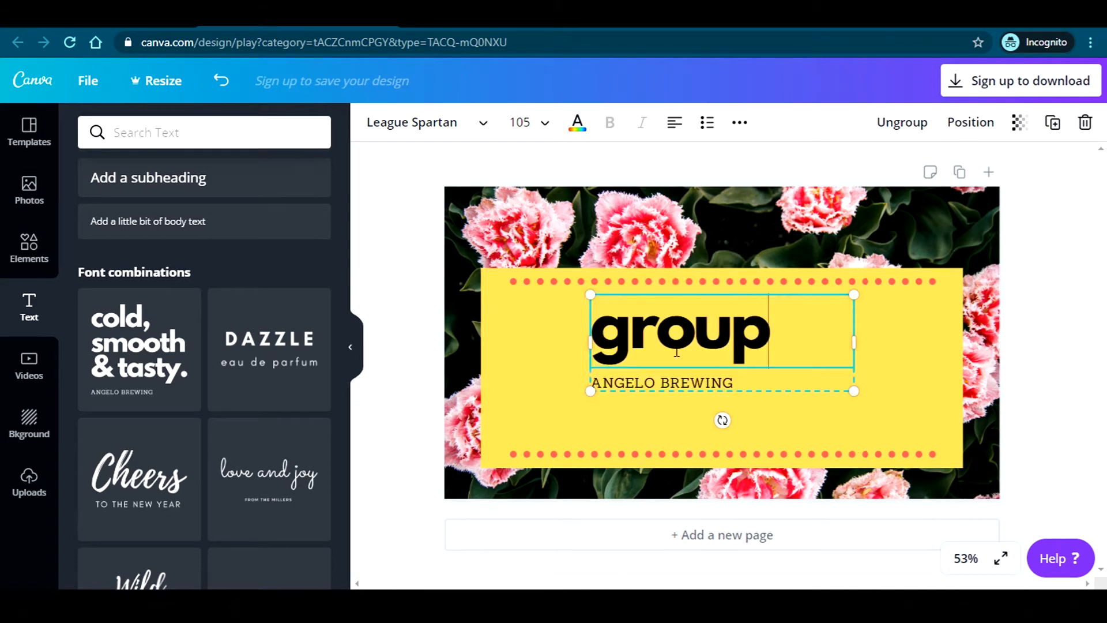
text(, ungroup)
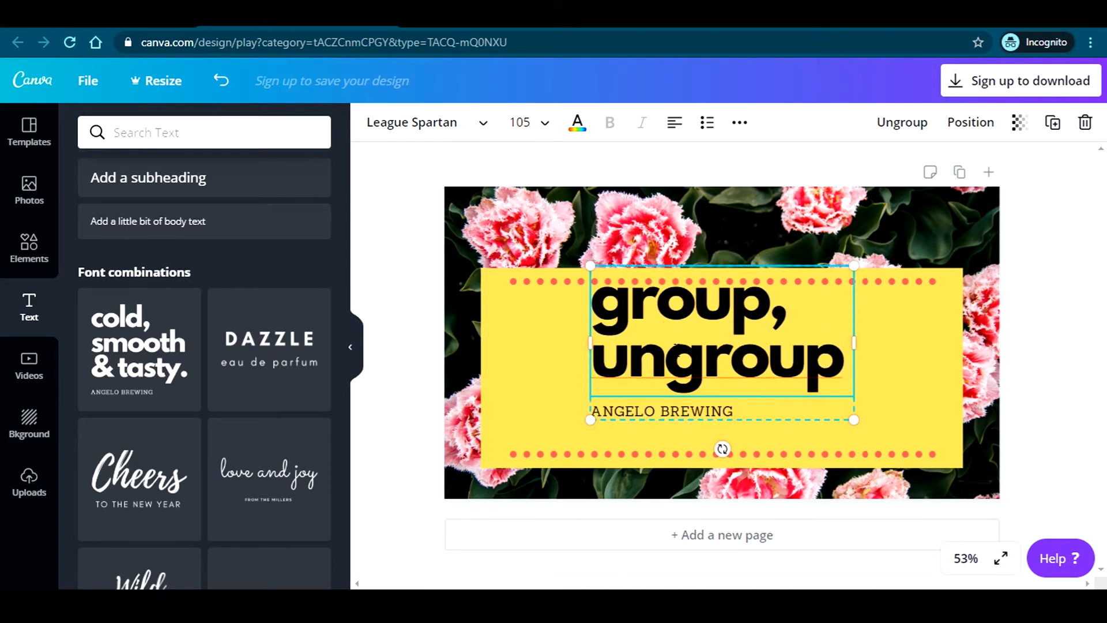
text( and lovk)
key(BackSpace)
key(BackSpace)
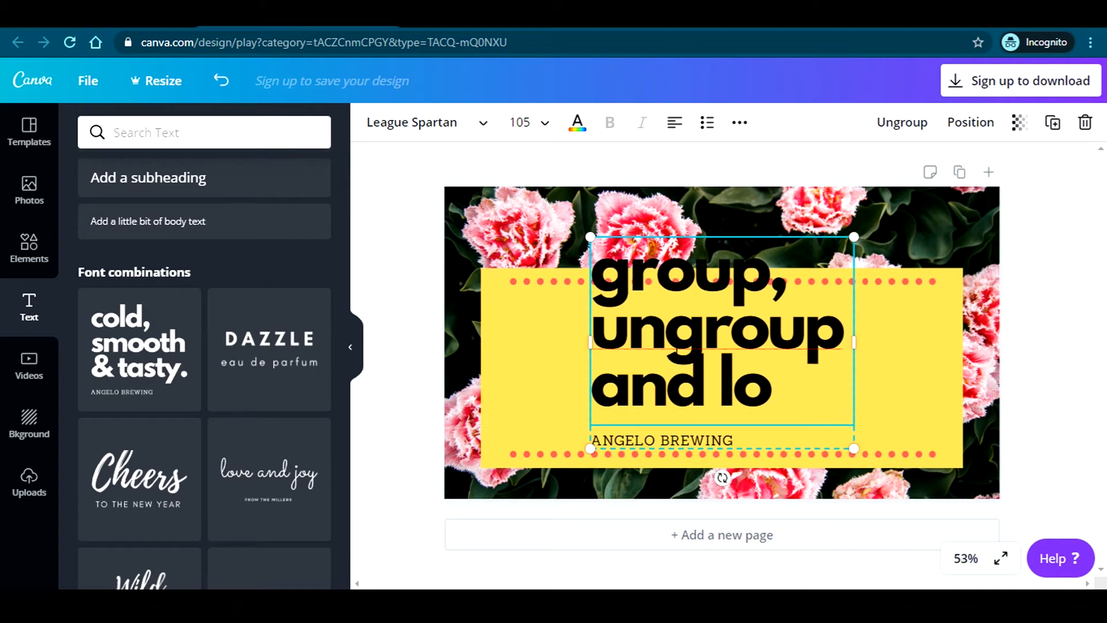
text(ck elements)
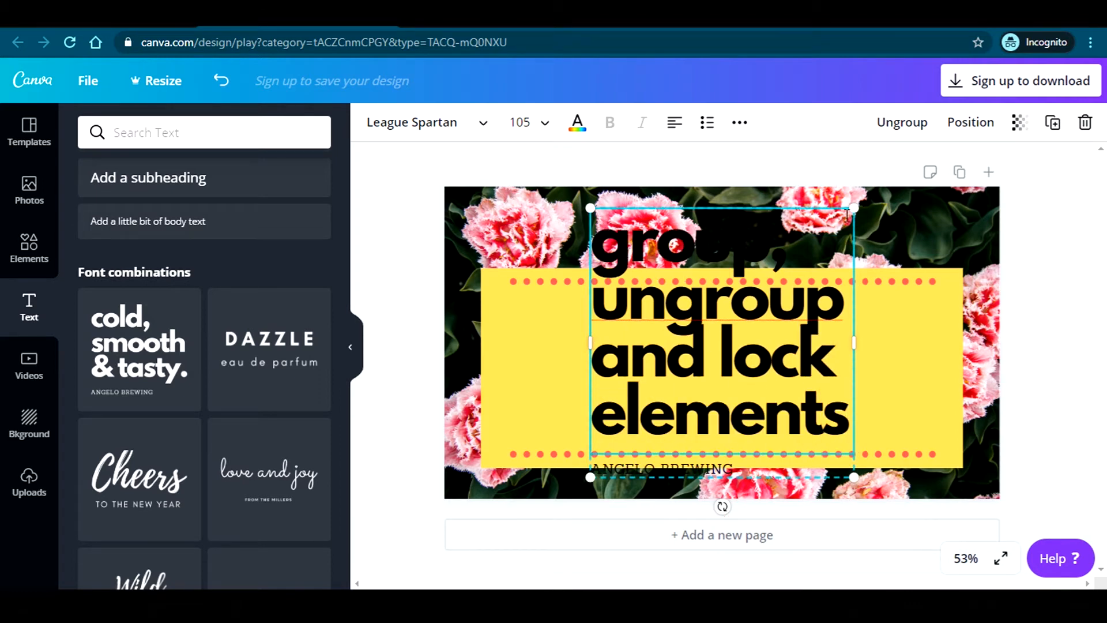
Scale the text group down to about 390 wide and reposition it within the yellow rectangle
drag(853, 208, 769, 312)
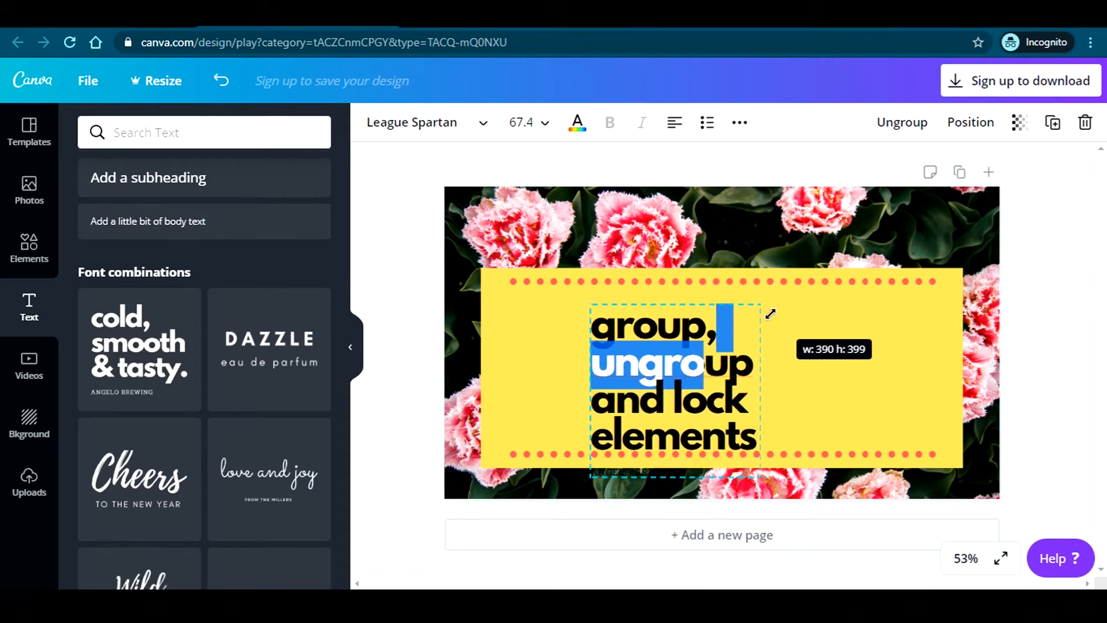
click(866, 365)
click(697, 356)
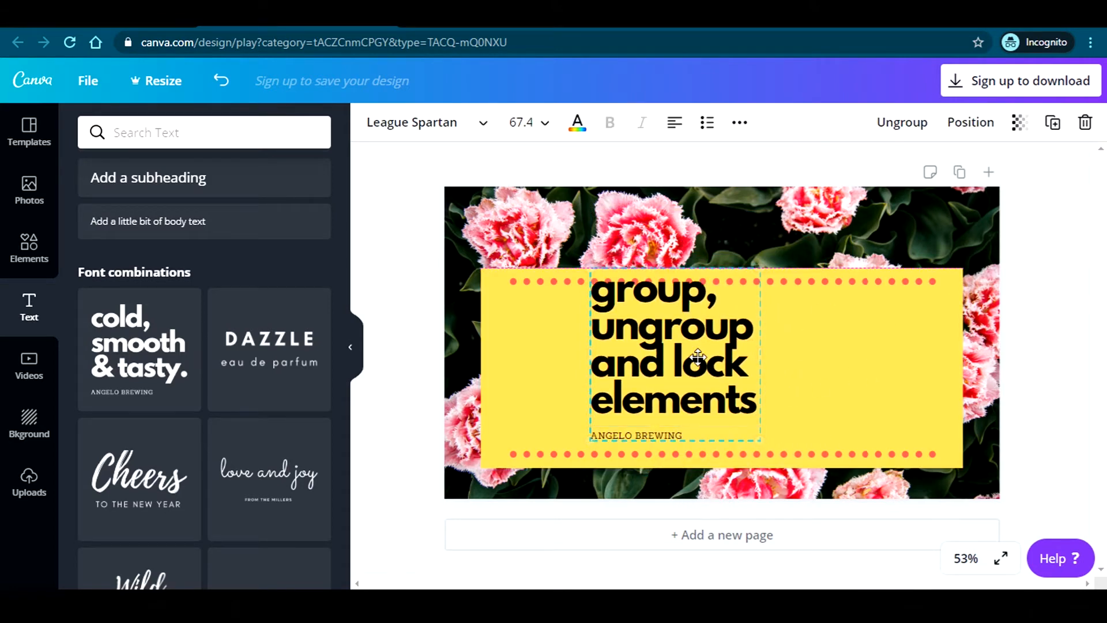
Replace the small line of text under the heading with "HOW TO"
double_click(626, 434)
text(HOW TO)
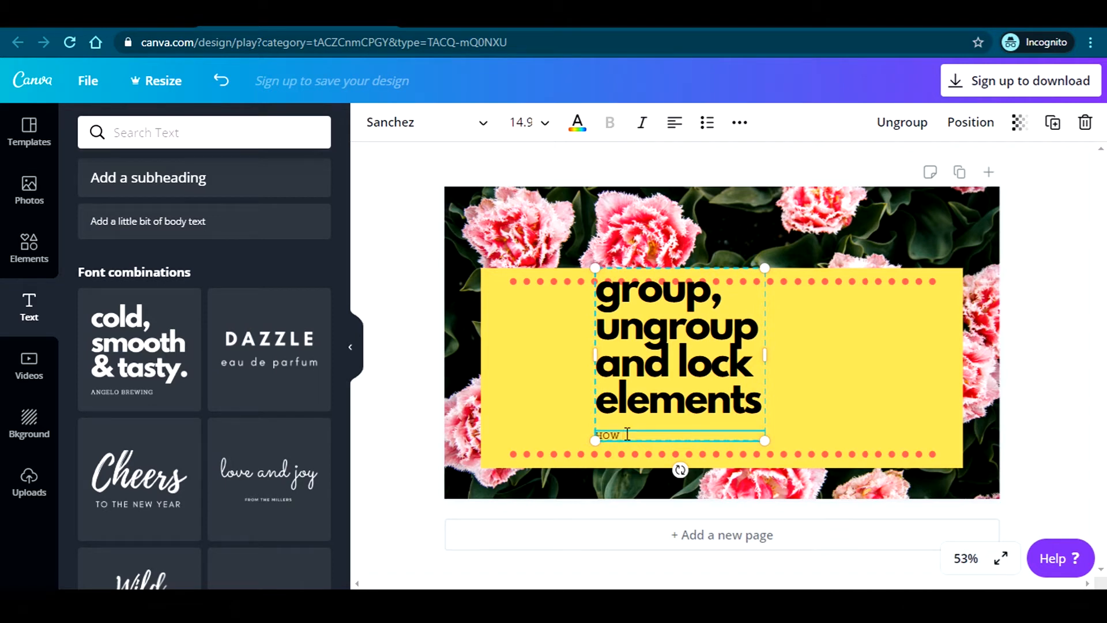
Ungroup the heading and the "HOW TO" line into separate text boxes
click(799, 429)
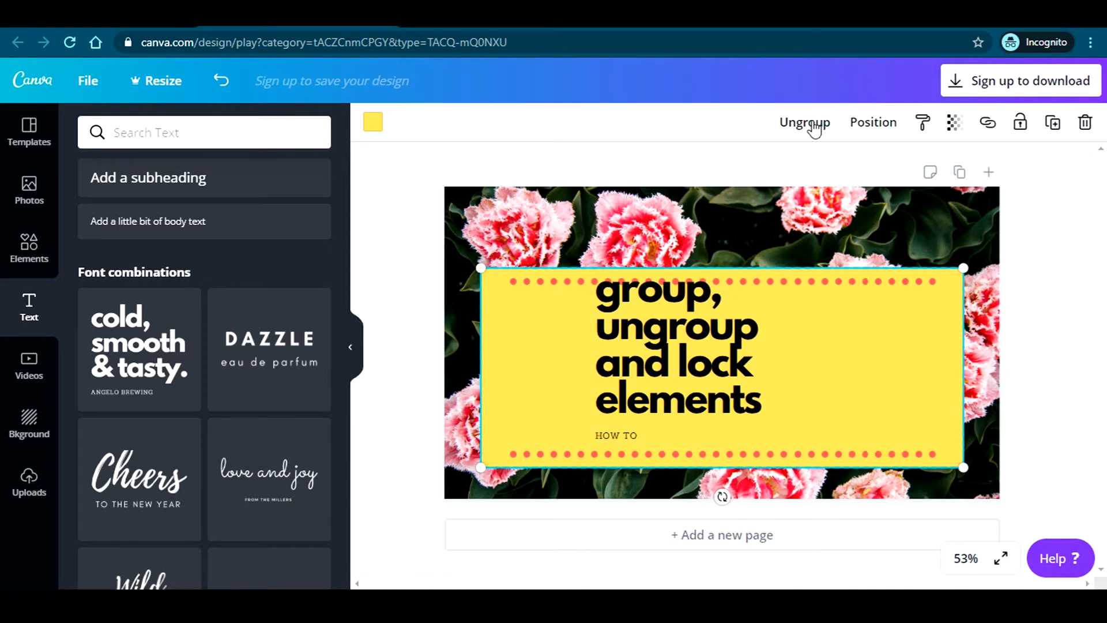
click(651, 343)
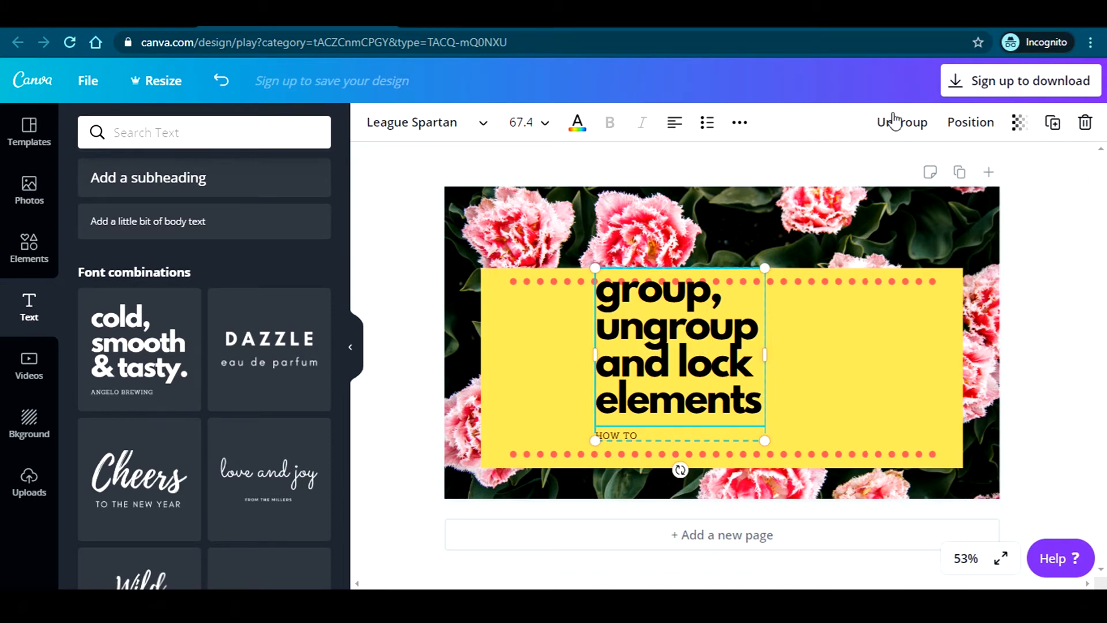
click(925, 125)
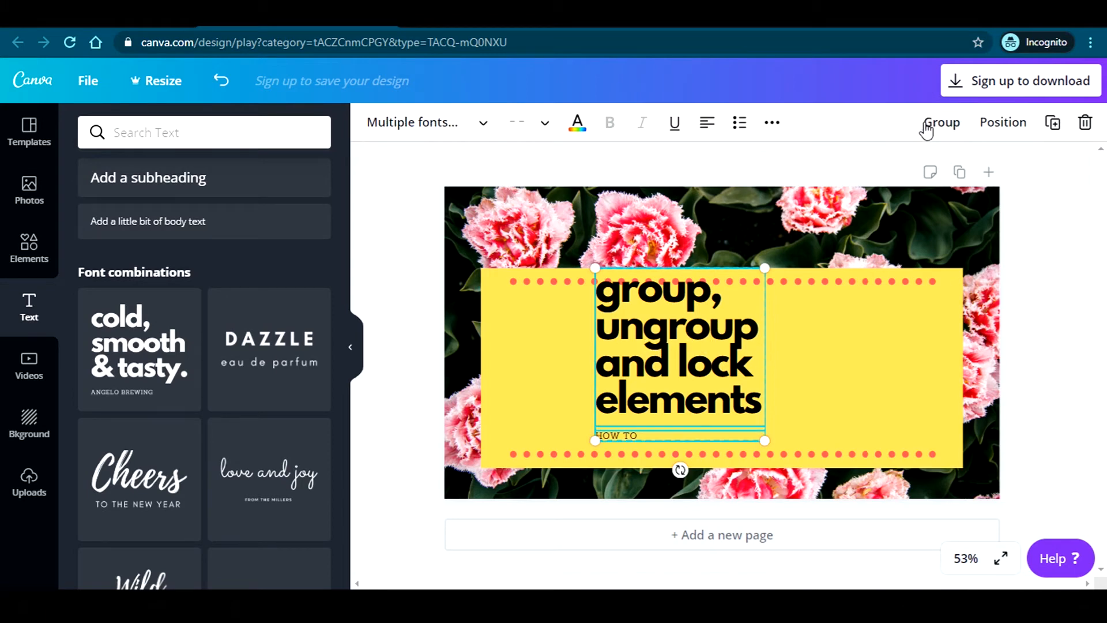
click(1080, 313)
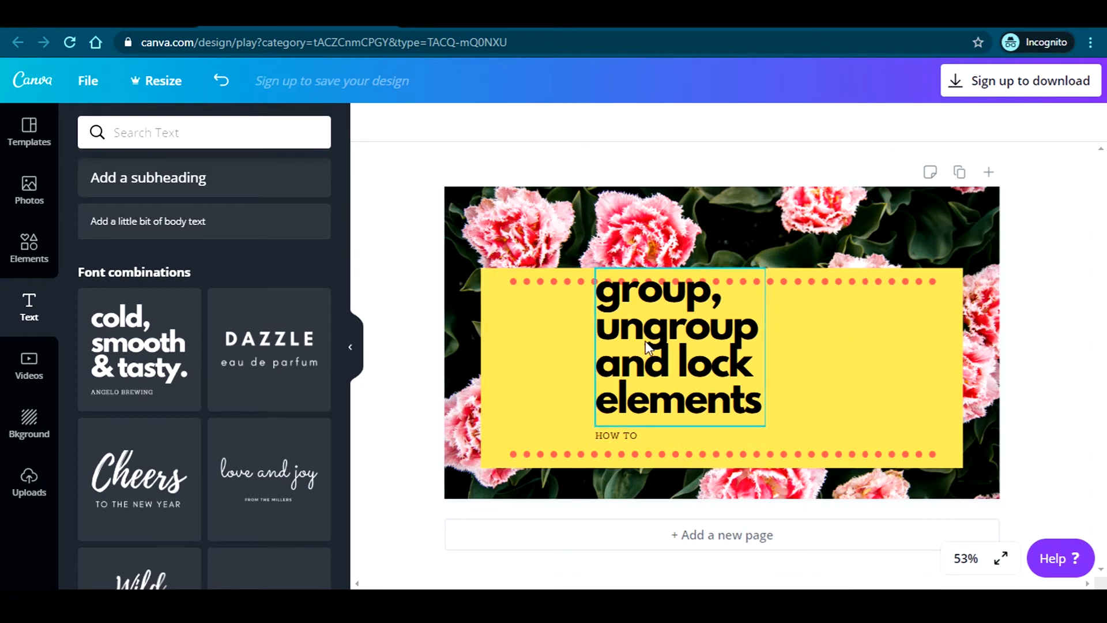
Widen the heading to three centre-aligned lines in the middle of the yellow panel and place "HOW TO" above it
drag(647, 346, 702, 365)
drag(820, 369, 922, 369)
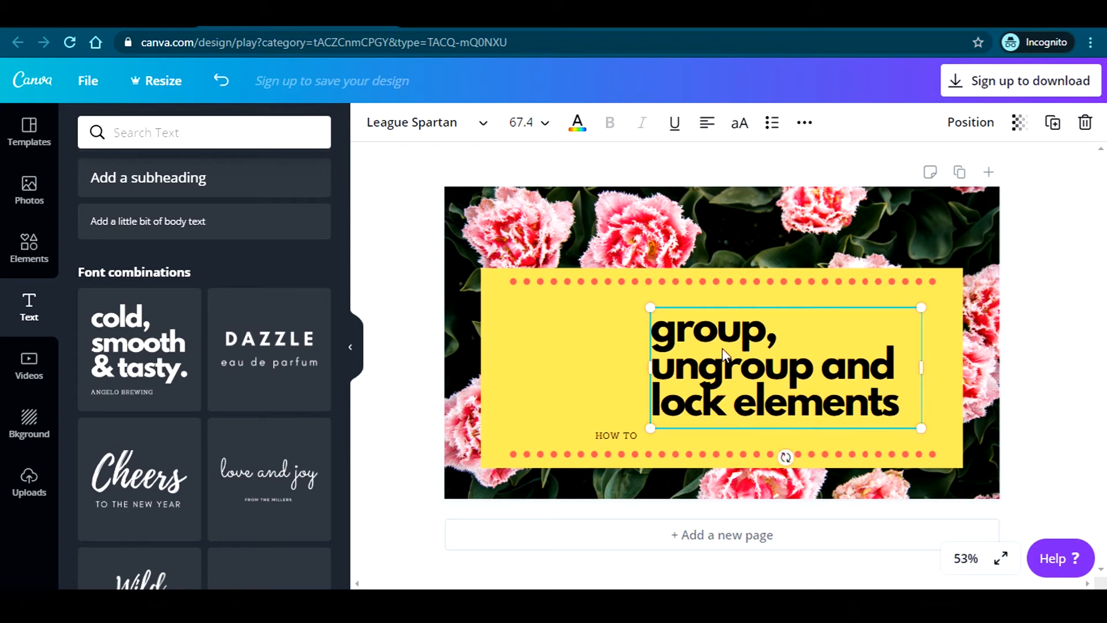
click(707, 122)
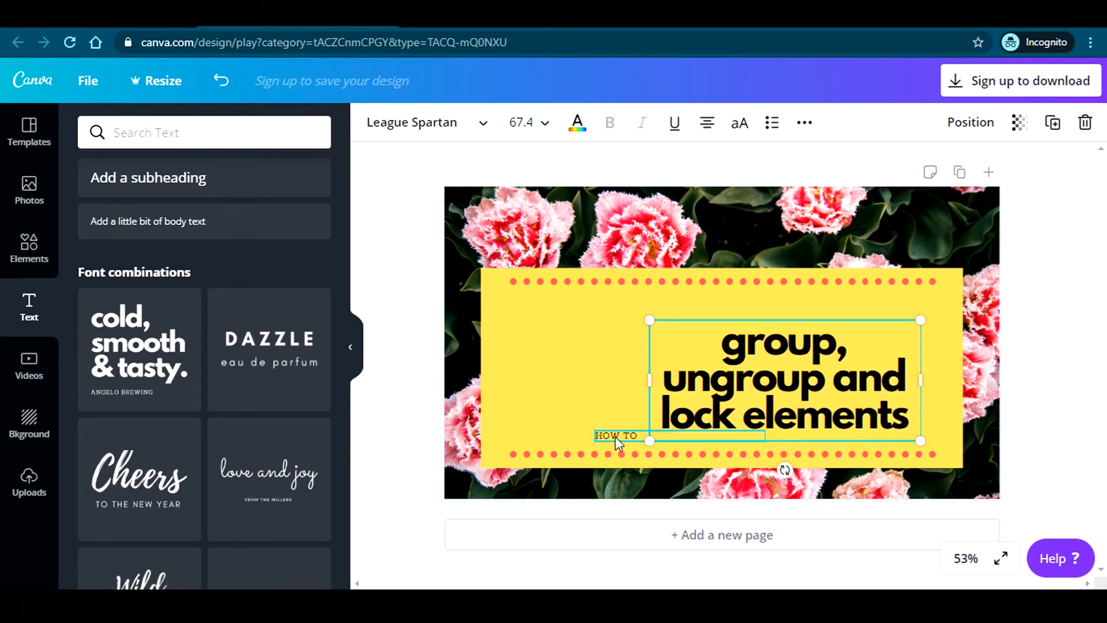
drag(615, 437, 693, 323)
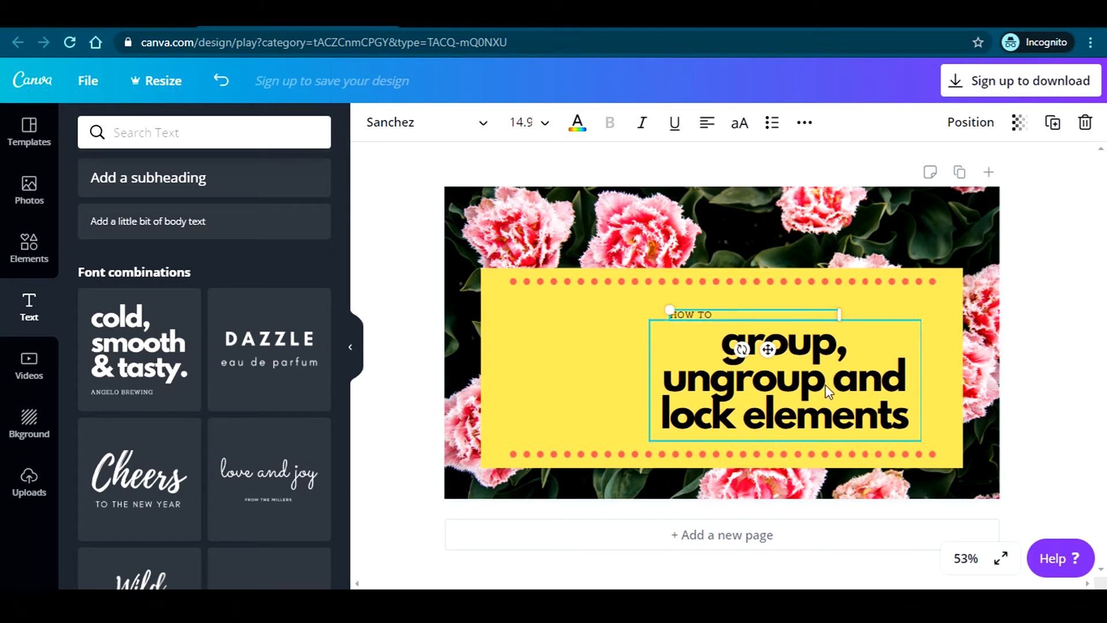
drag(825, 385, 760, 395)
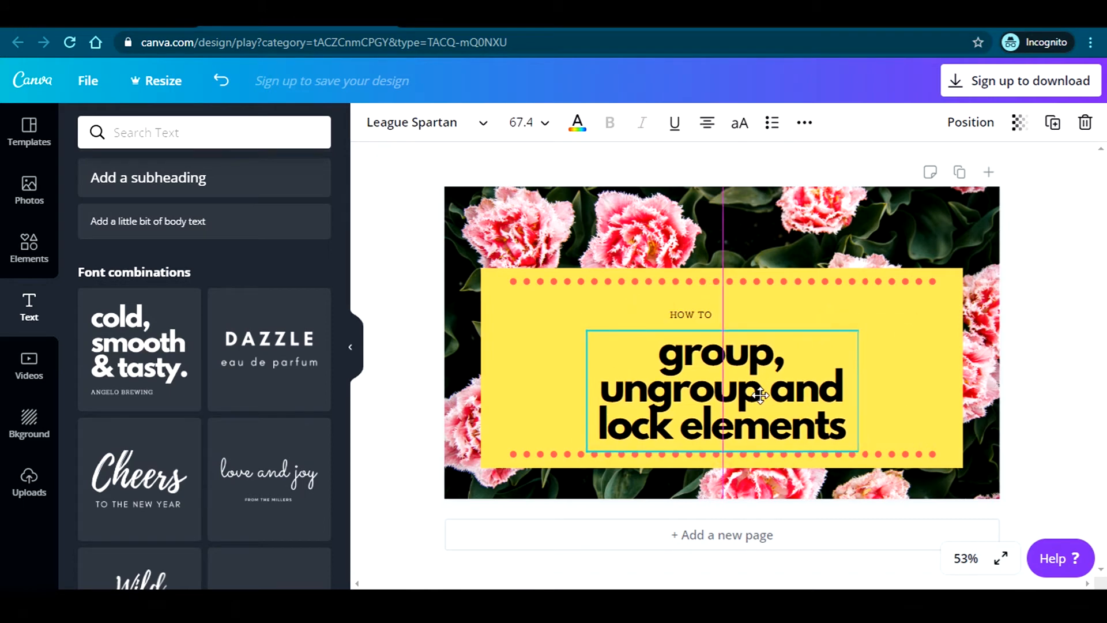
Set the "HOW TO" text size to 60 and centre it horizontally on the banner
click(701, 316)
click(524, 123)
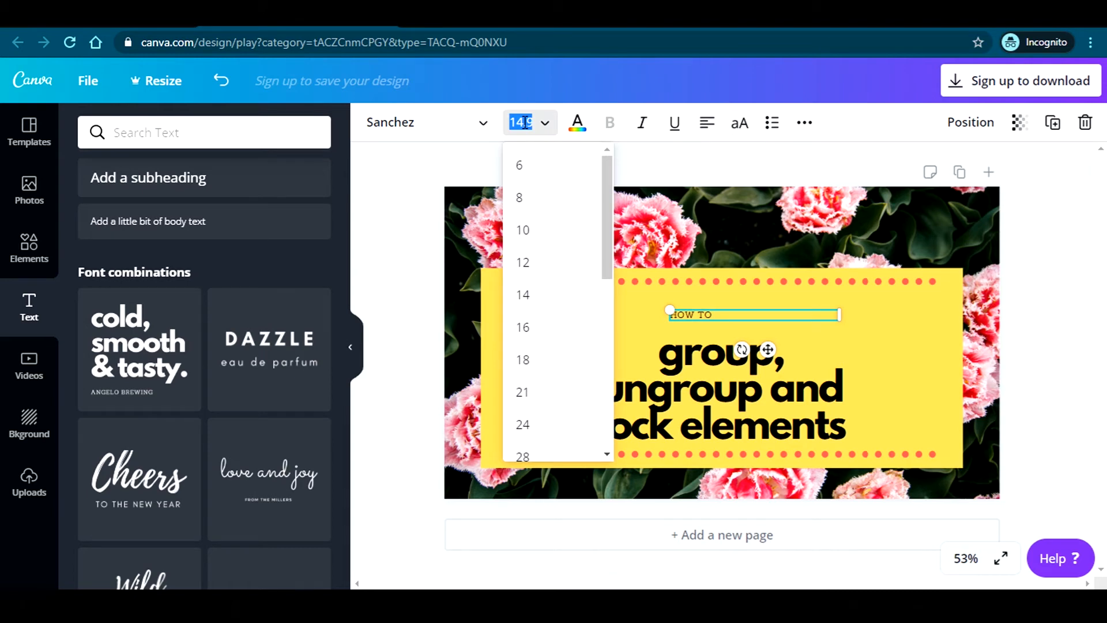
text(60)
key(Return)
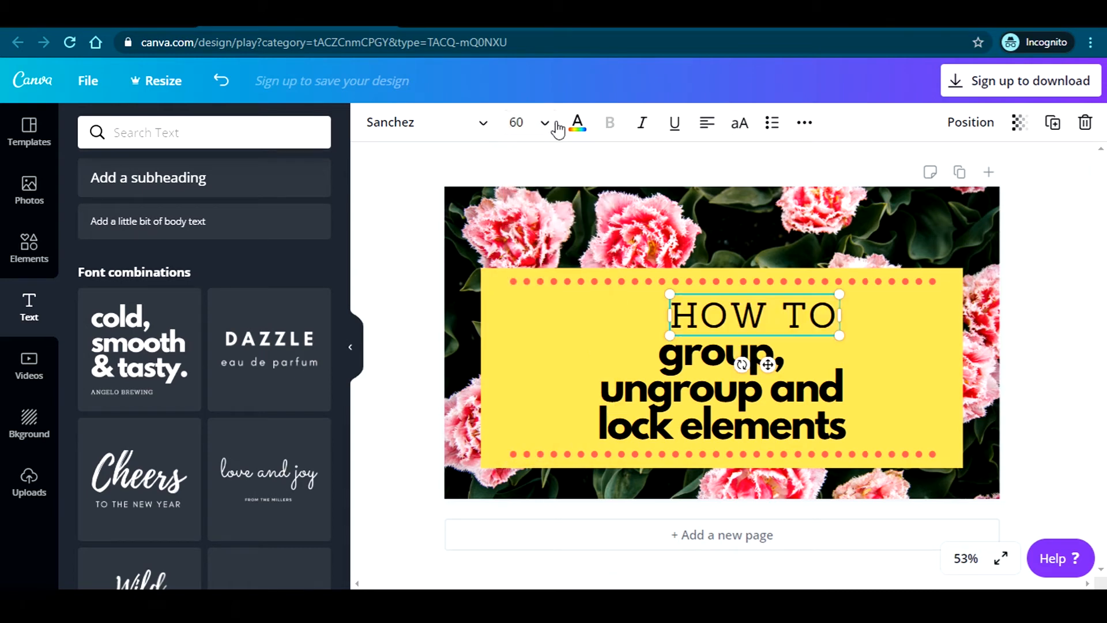
click(923, 317)
drag(764, 315, 731, 309)
Scale the heading to a text size of about 72.3 and centre it directly beneath "HOW TO" within the panel
click(737, 424)
click(730, 280)
drag(737, 424, 737, 424)
drag(858, 323, 906, 303)
drag(792, 373, 767, 381)
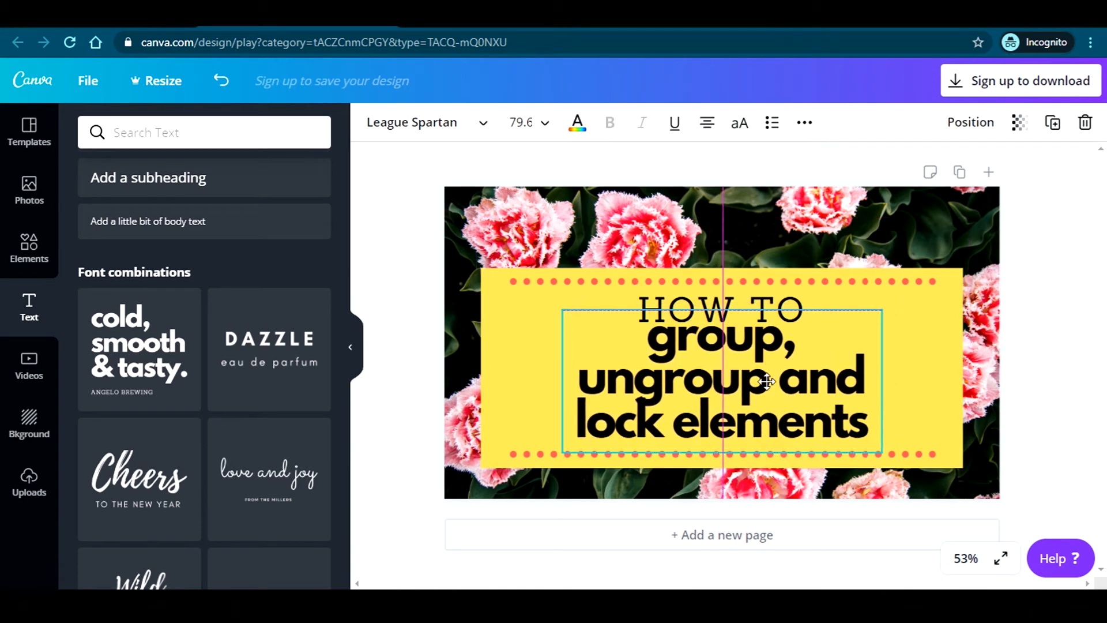
drag(883, 310, 853, 317)
drag(724, 383, 743, 388)
click(747, 306)
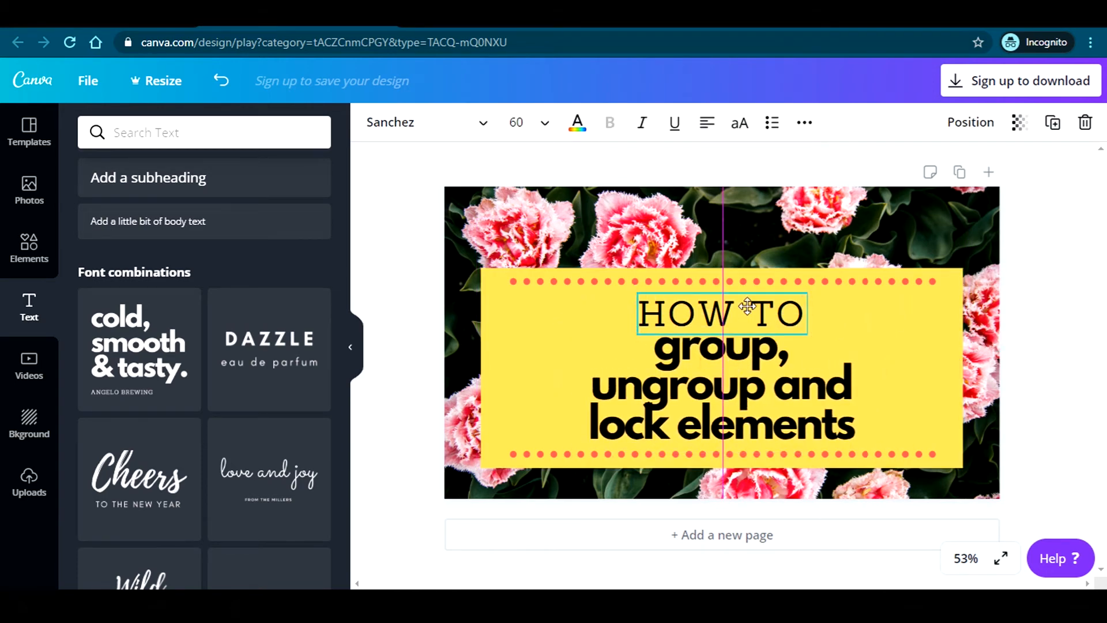
click(730, 363)
click(1032, 349)
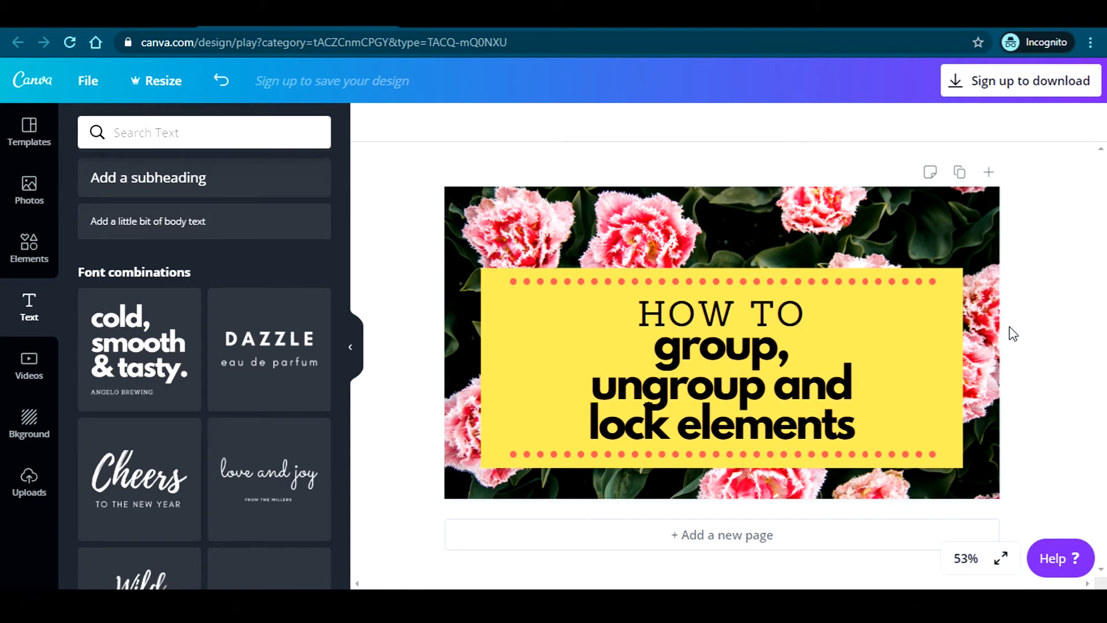
Lock the grouped yellow panel and try to move it
click(913, 328)
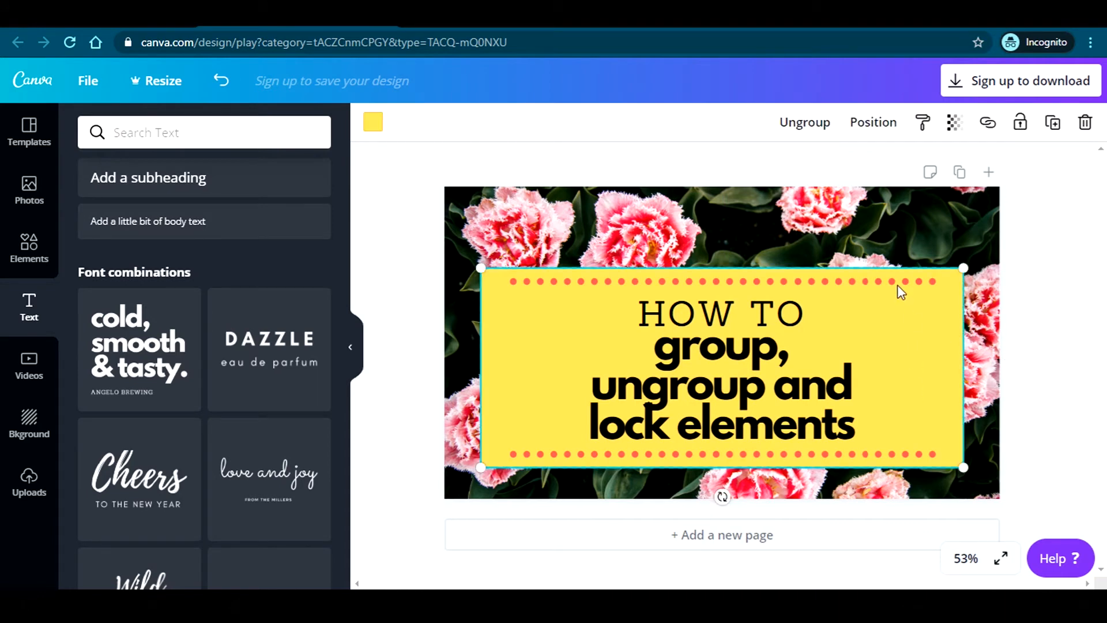
mouse_move(907, 362)
mouse_down()
mouse_move(892, 265)
mouse_move(895, 378)
mouse_move(915, 314)
mouse_move(892, 365)
mouse_move(902, 339)
mouse_move(900, 356)
mouse_up()
click(1020, 123)
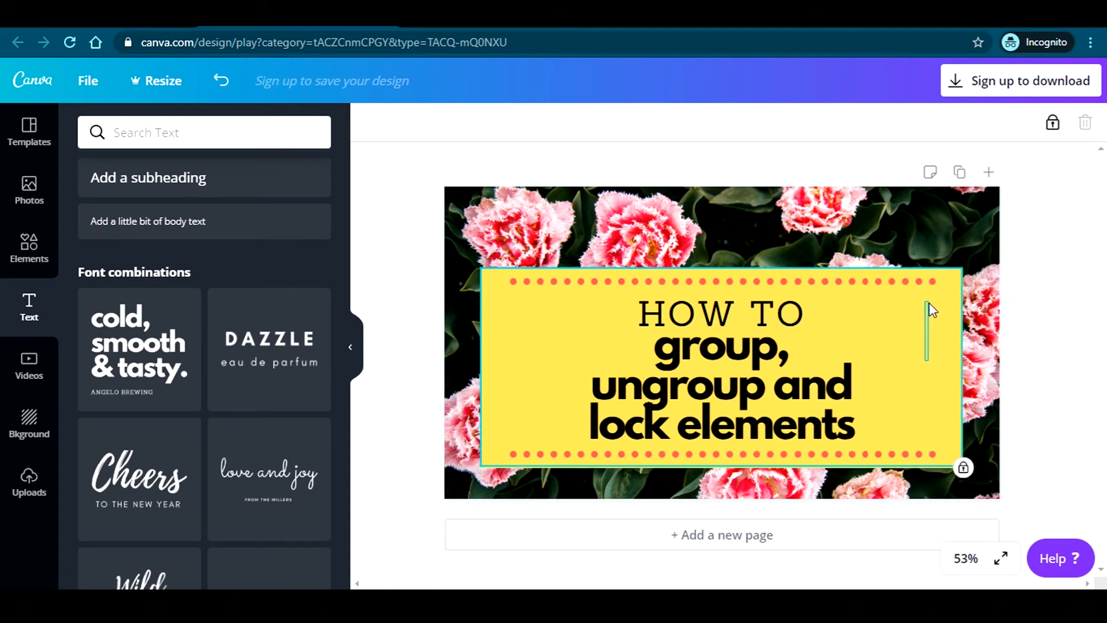
drag(940, 393, 940, 393)
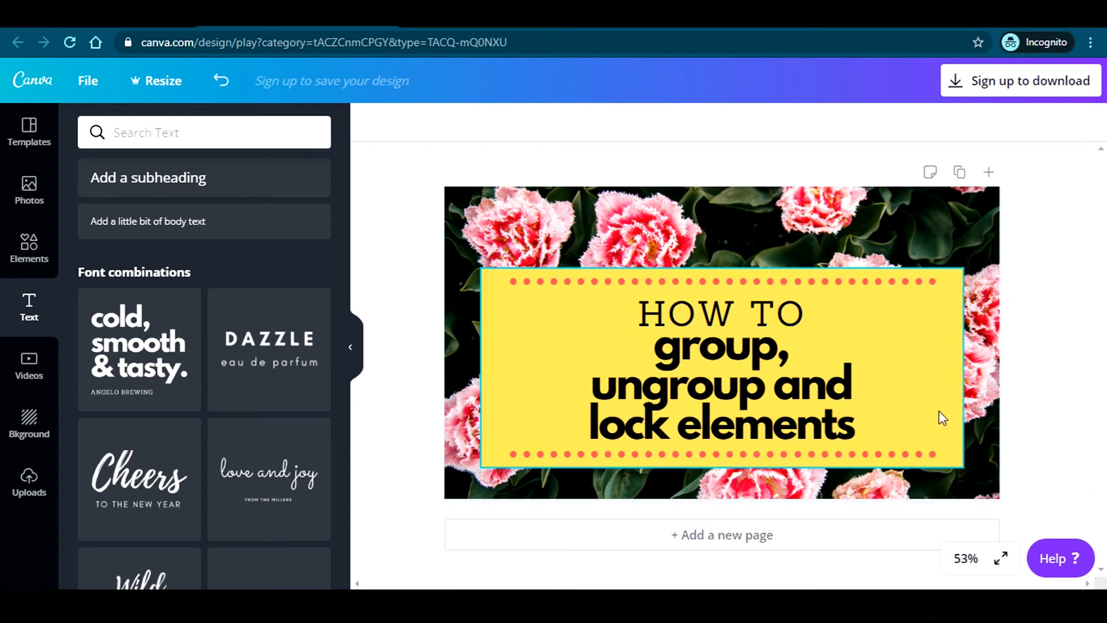
click(924, 345)
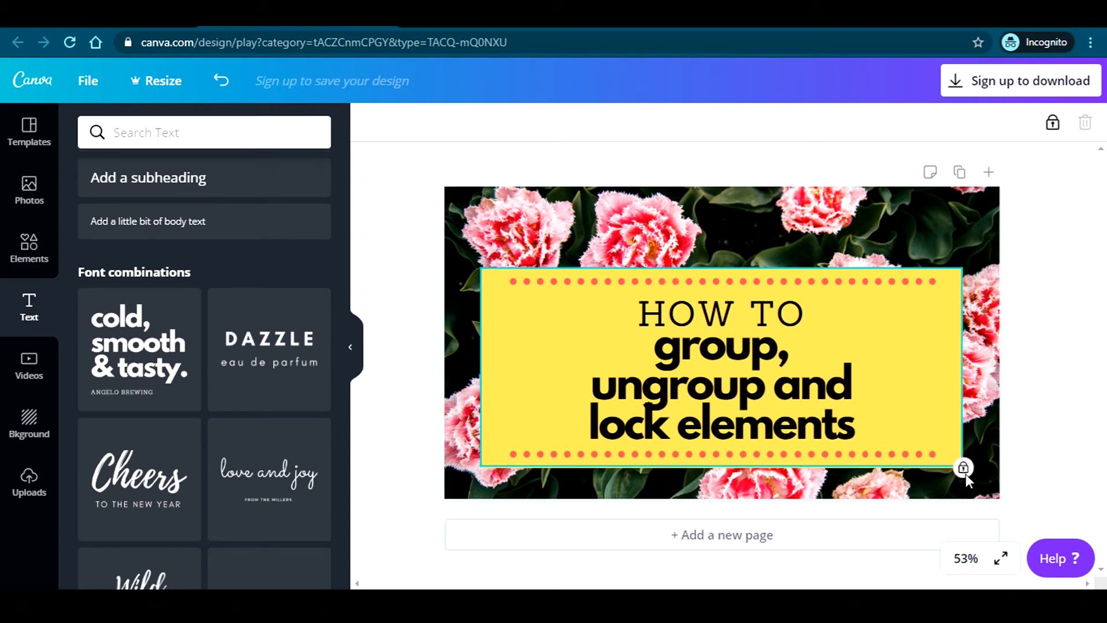
mouse_move(962, 472)
Nudge "HOW TO" and the heading slightly upward over the locked panel
click(744, 312)
click(733, 311)
drag(726, 315, 725, 310)
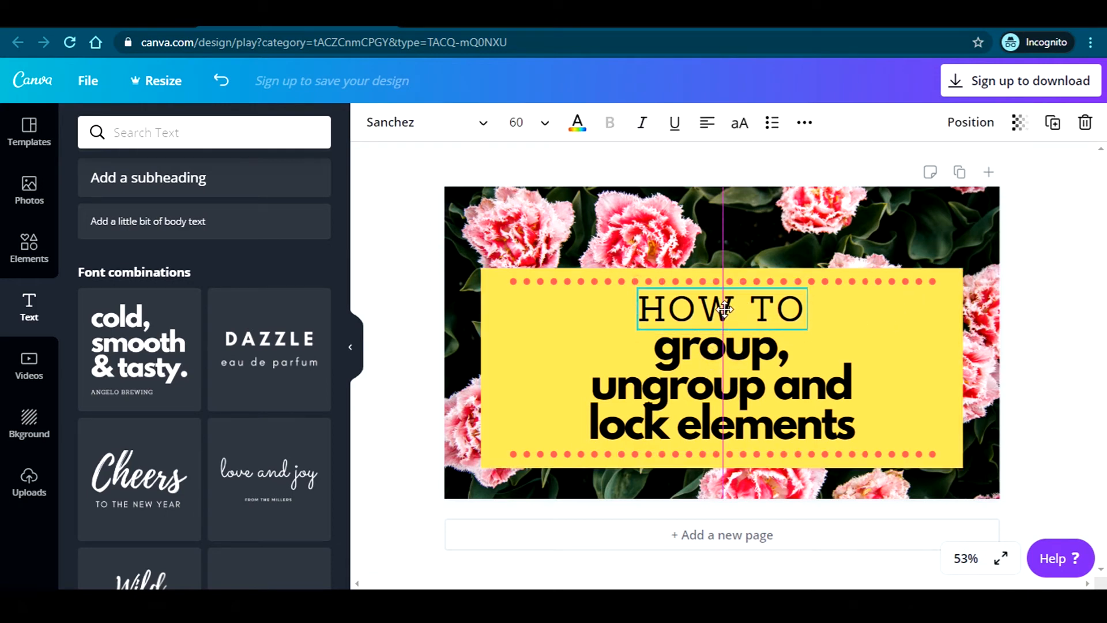
drag(717, 401, 708, 396)
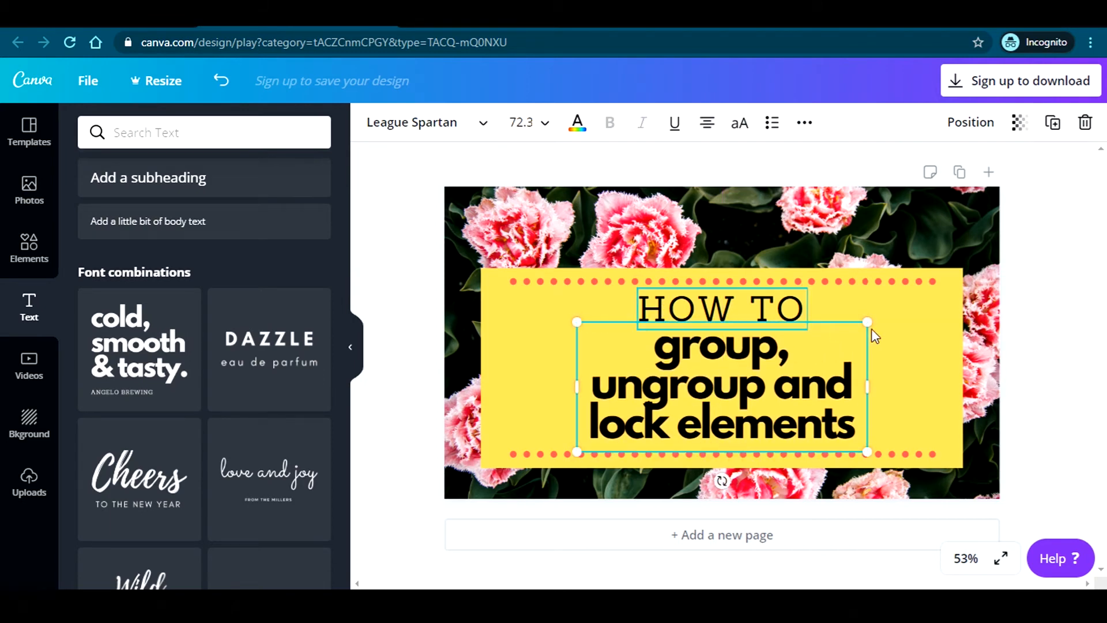
Group "HOW TO" with the heading and move them slightly as one object
click(919, 315)
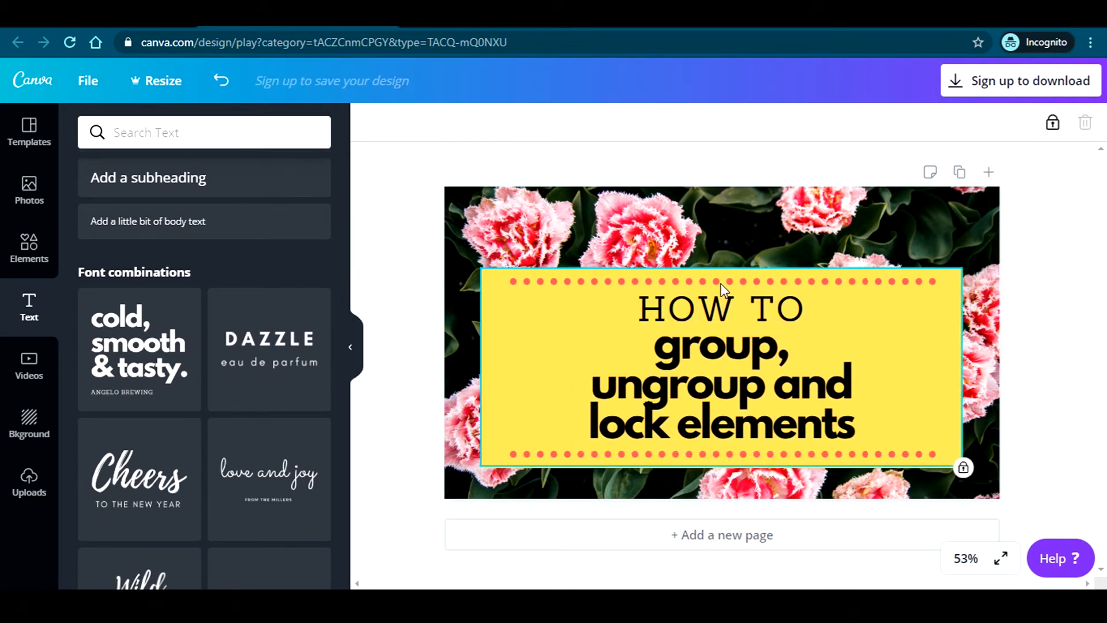
drag(941, 289, 748, 418)
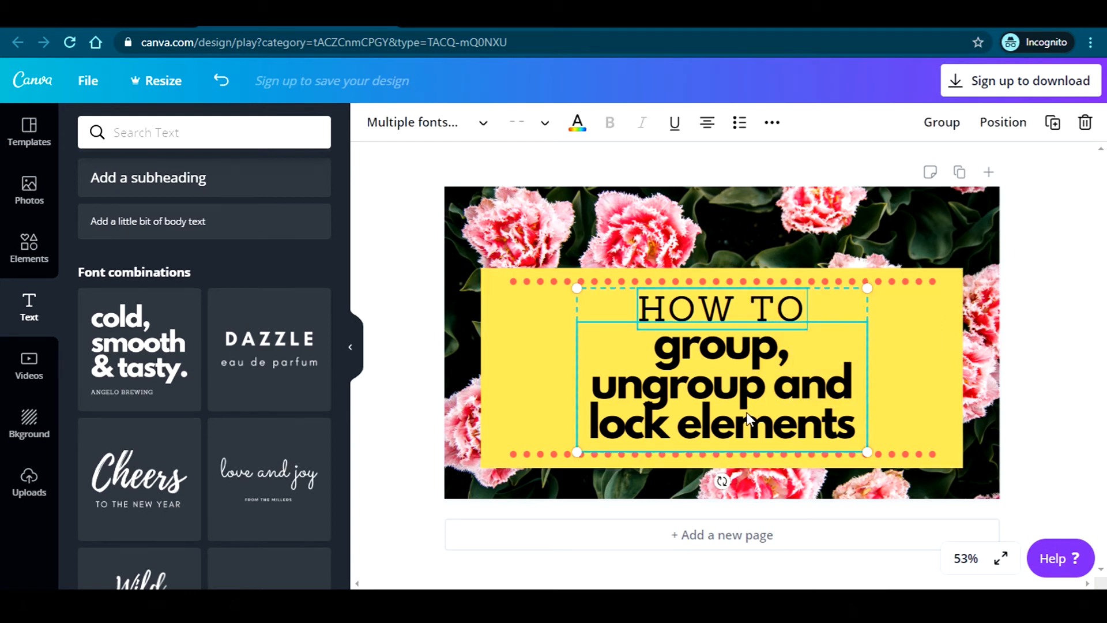
click(943, 123)
mouse_move(752, 378)
mouse_down()
mouse_move(752, 343)
mouse_move(746, 378)
mouse_move(755, 381)
mouse_up()
Unlock the yellow panel group and shift it slightly to the right
click(954, 338)
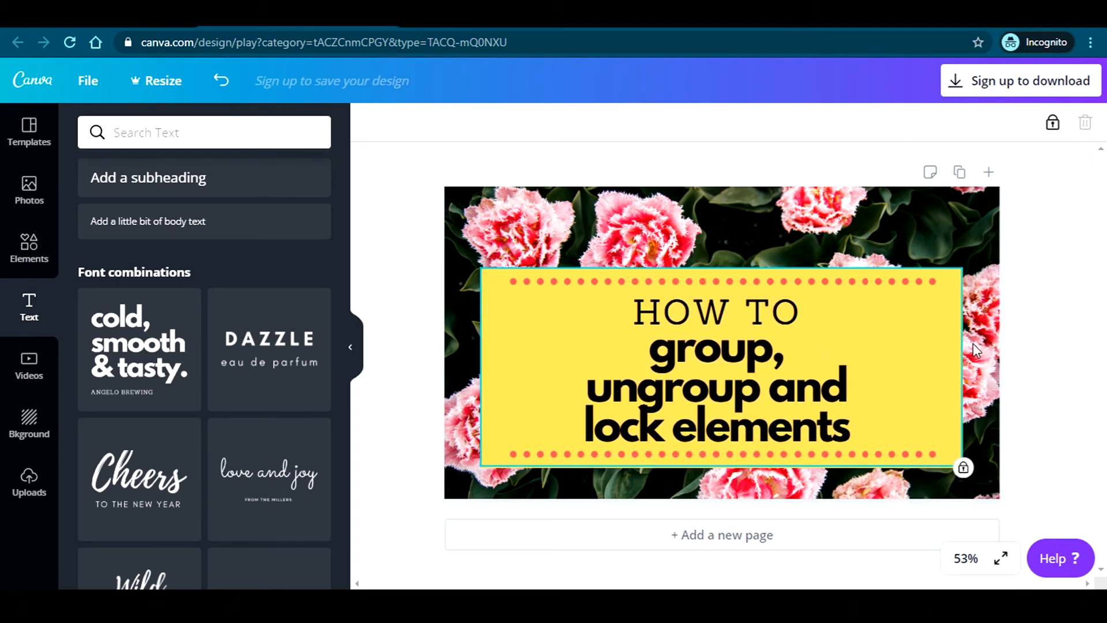
click(1053, 123)
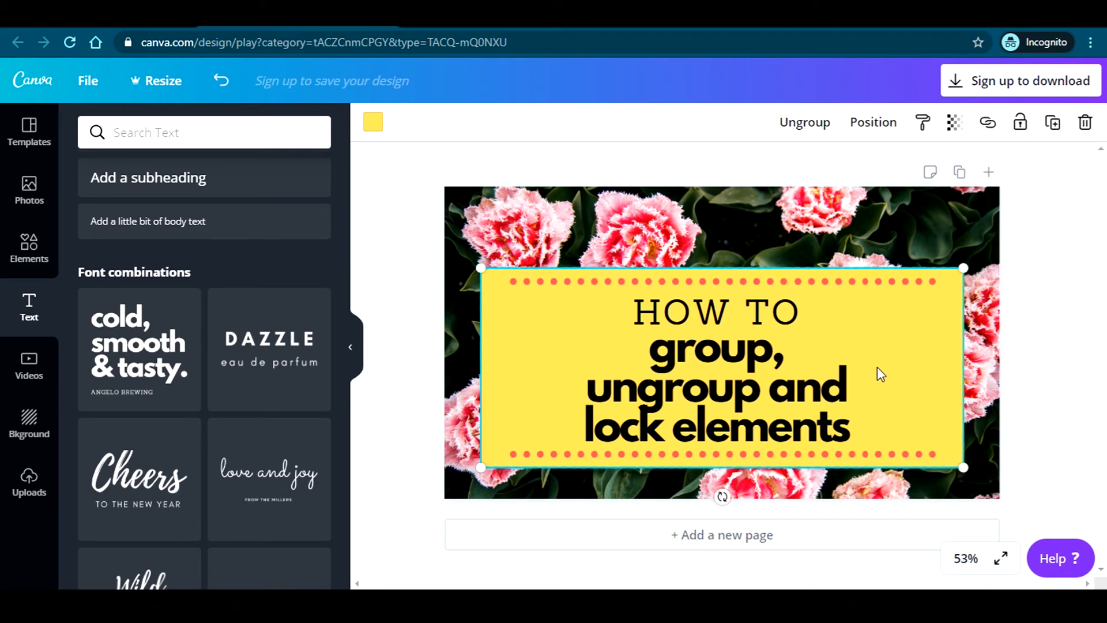
mouse_move(877, 367)
mouse_down()
mouse_move(875, 358)
mouse_move(877, 368)
mouse_up()
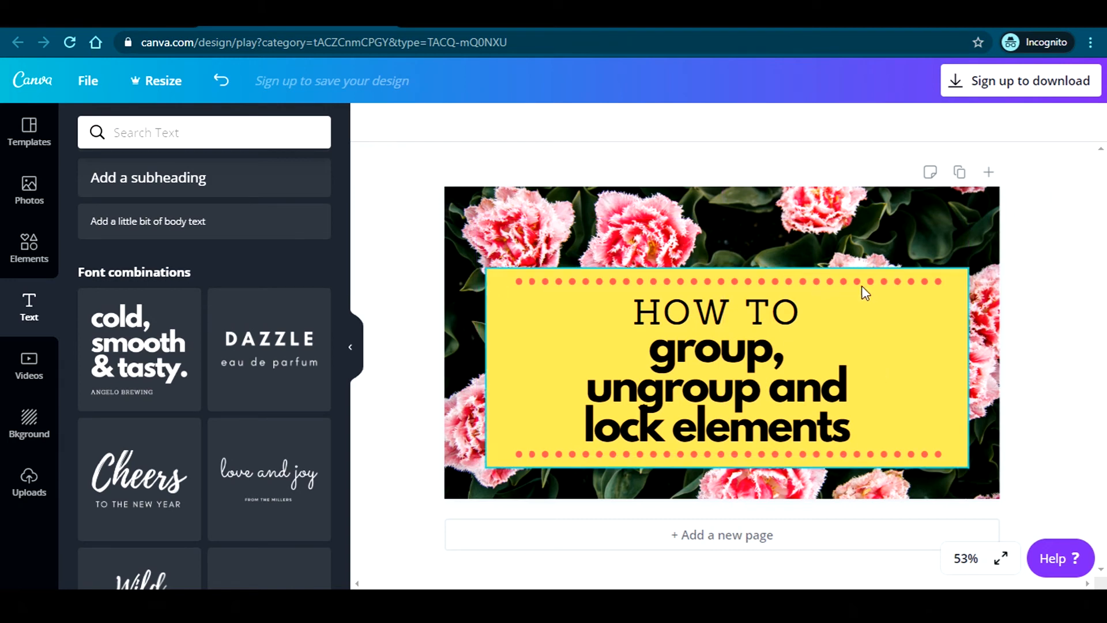
Search the elements for "canva logo" and add the blue circular Canva logo to the banner
click(29, 240)
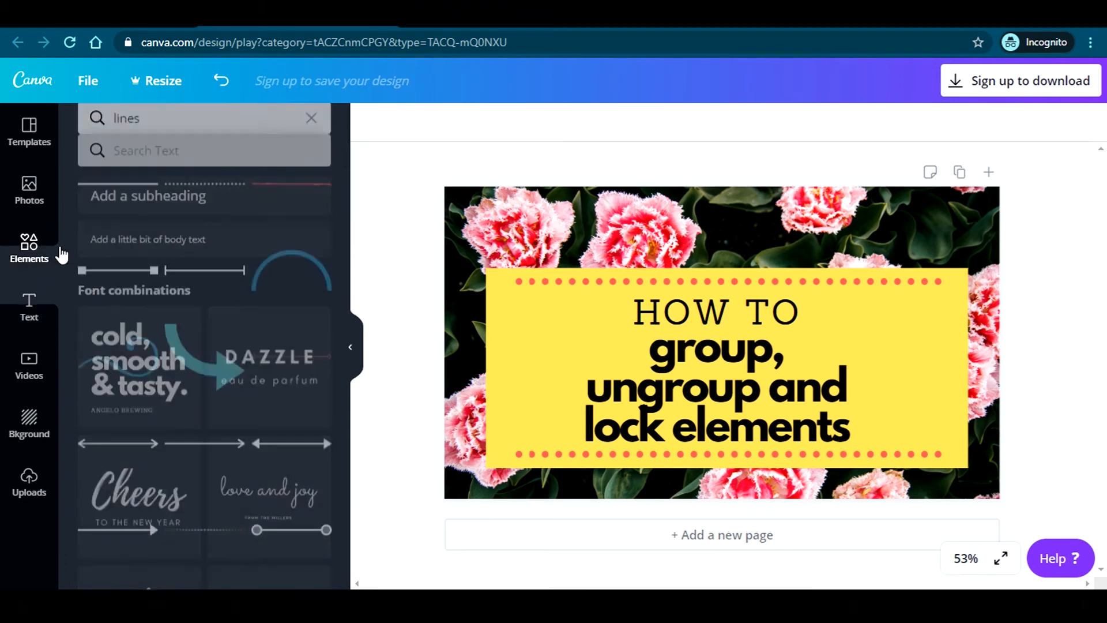
click(310, 133)
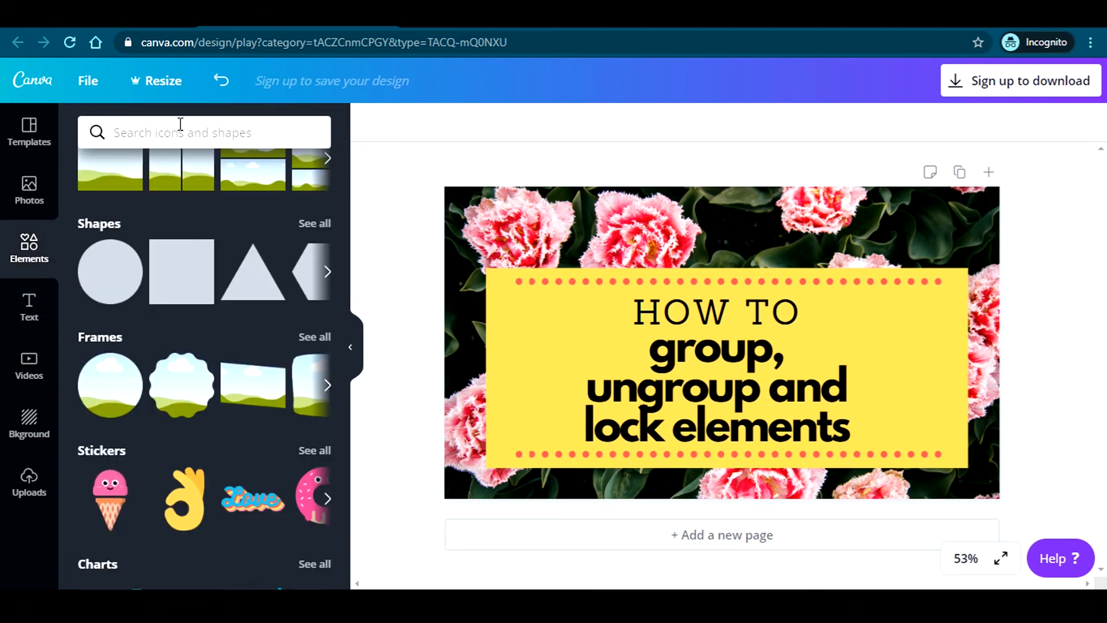
text(canva logo)
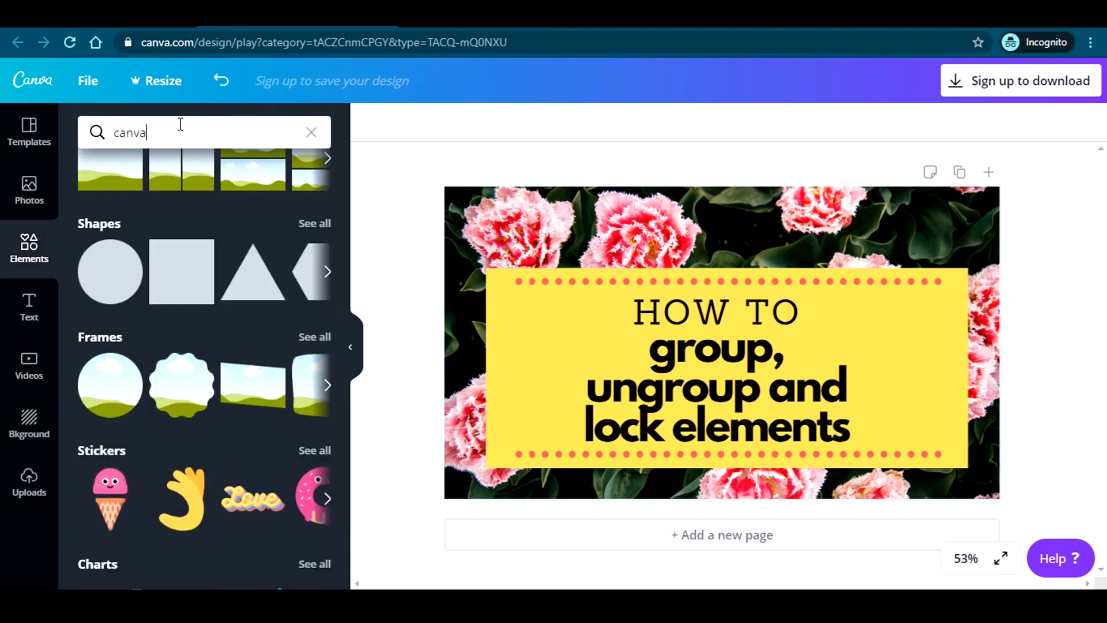
key(Return)
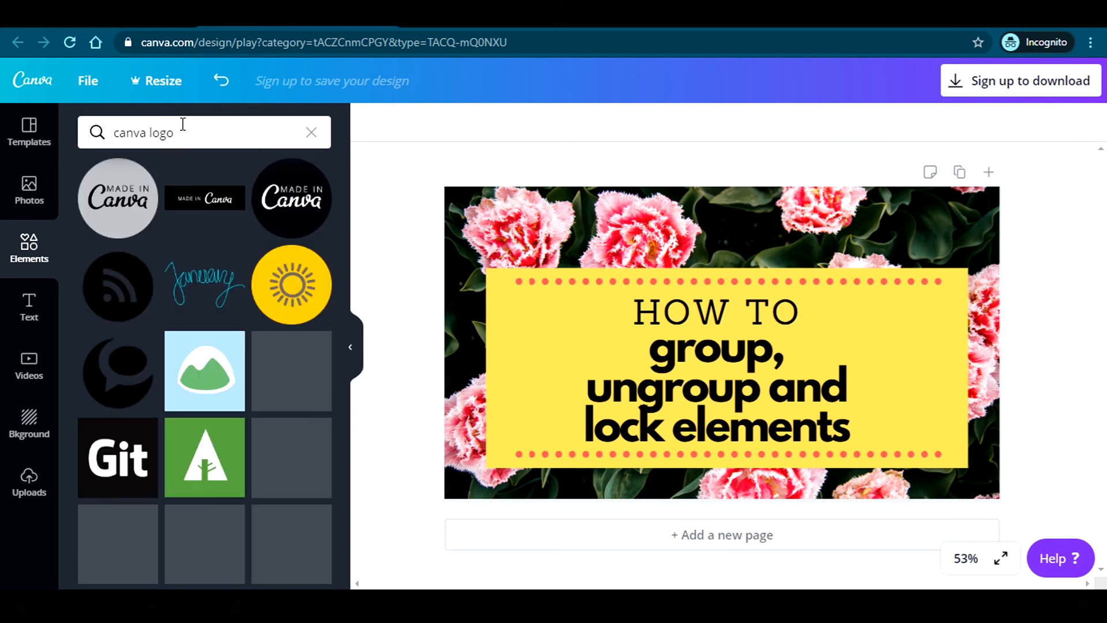
scroll(203, 331, down, 6)
click(204, 326)
Shrink the Canva logo slightly and centre it over the upper edge of the yellow panel
drag(698, 363, 698, 269)
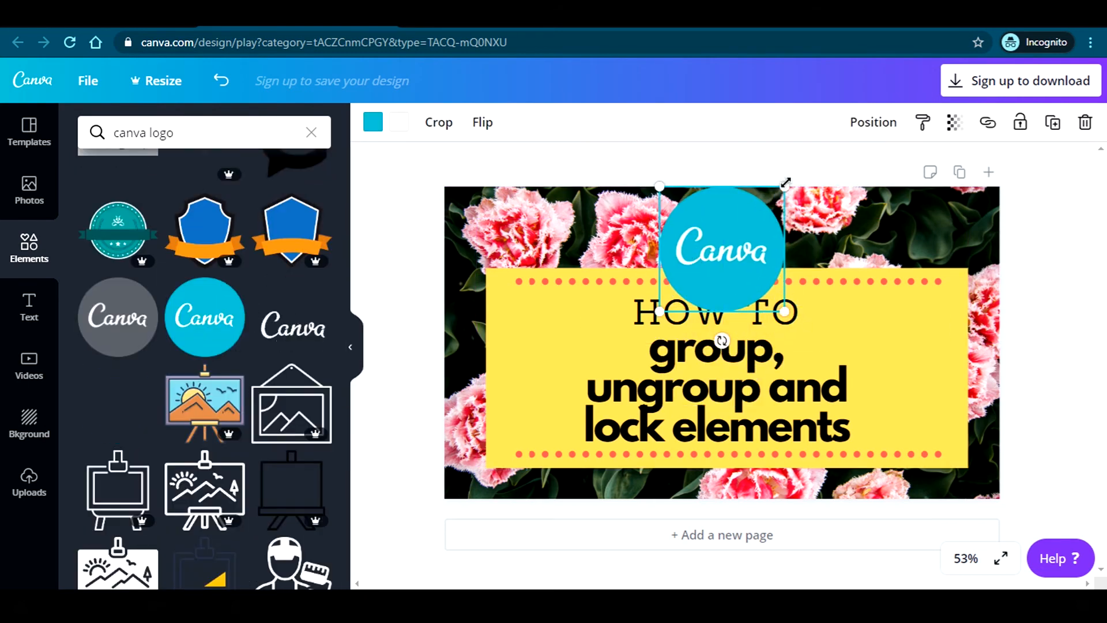
drag(784, 187, 773, 197)
drag(742, 252, 742, 243)
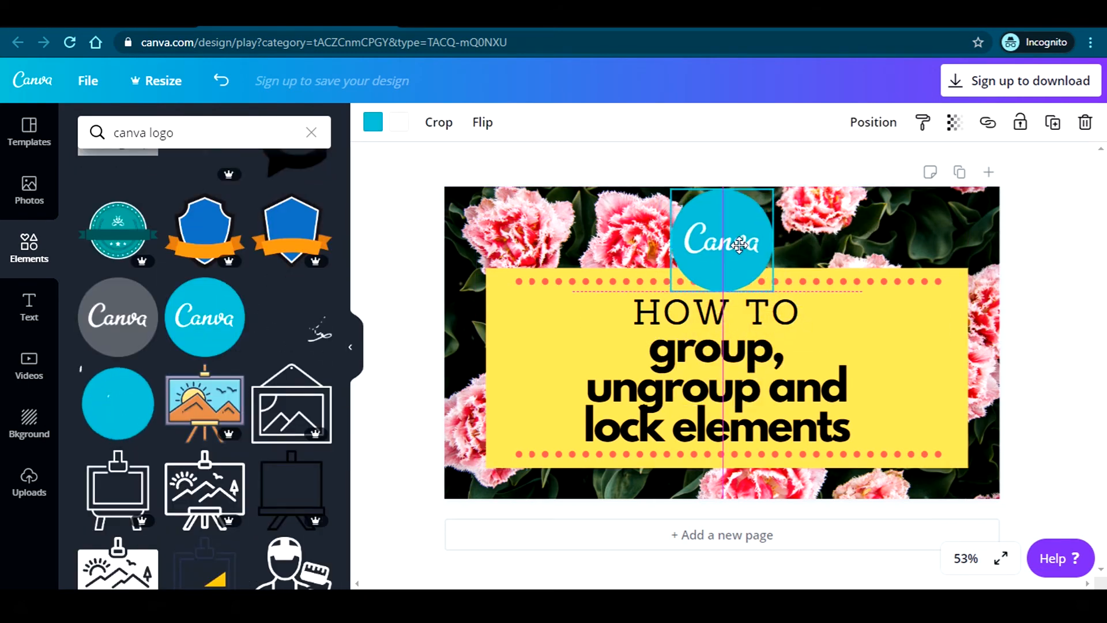
Blur the floral background image with a blur value of 7
click(958, 221)
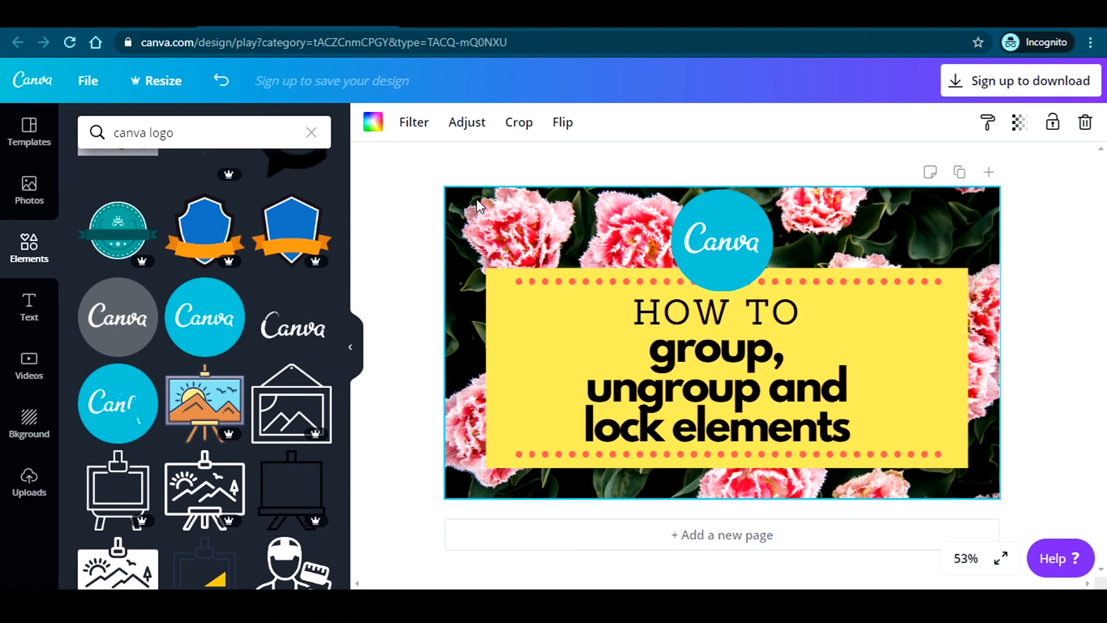
click(467, 124)
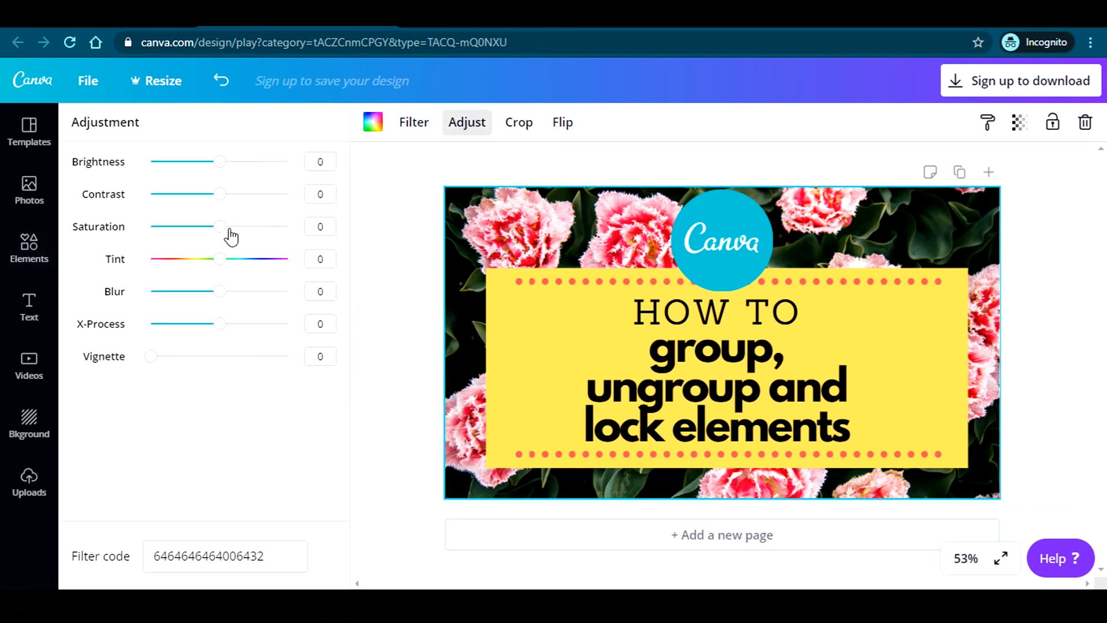
click(220, 292)
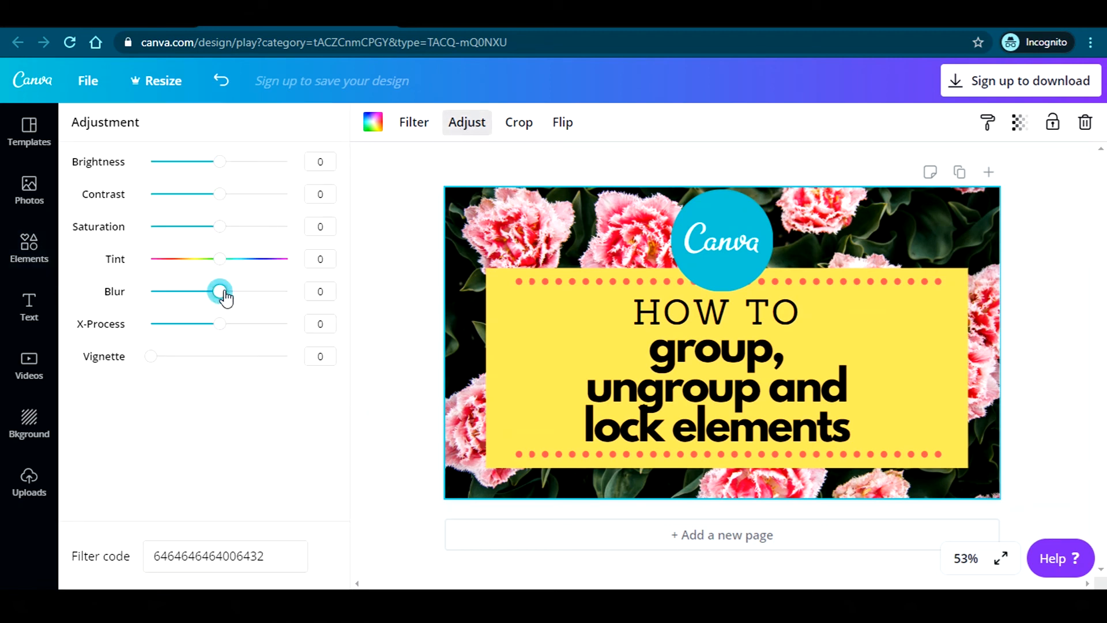
drag(228, 296, 225, 298)
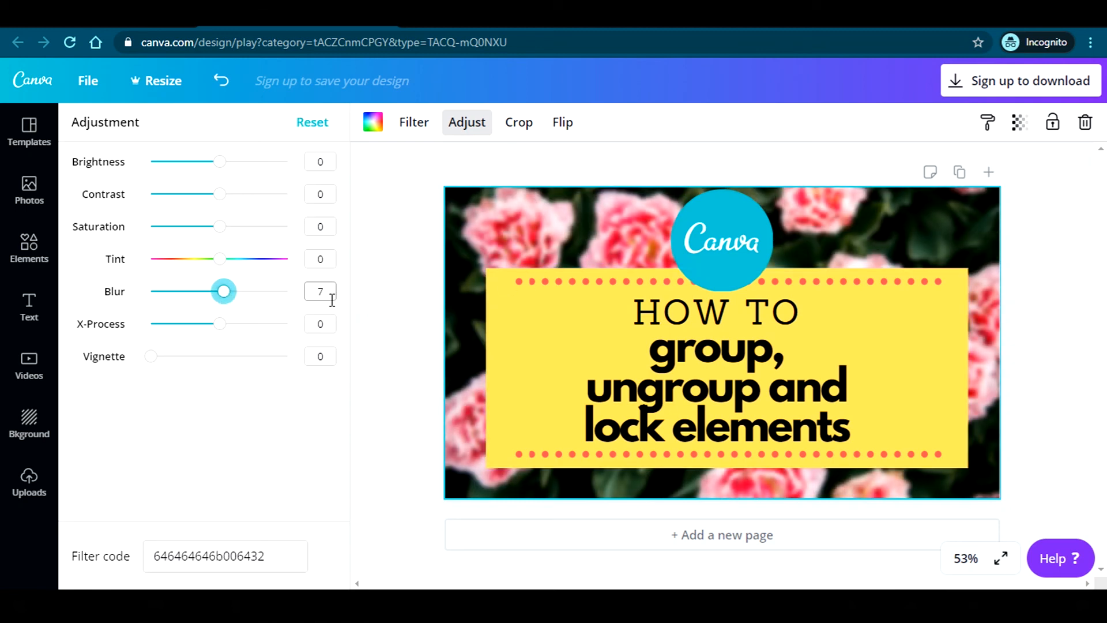
click(1055, 317)
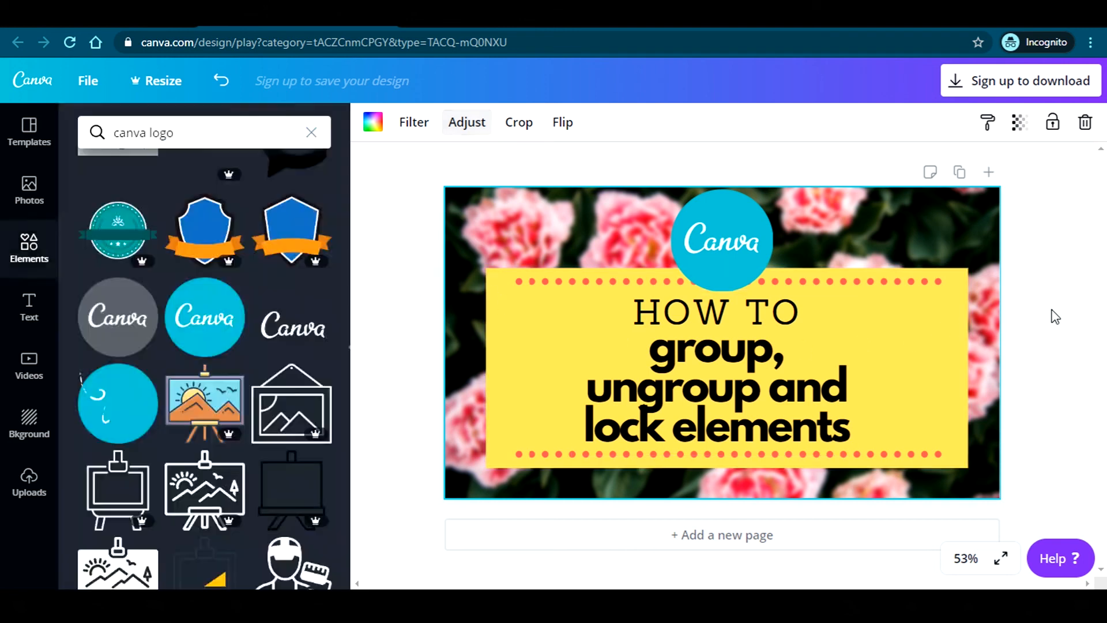
Preview the finished banner in full screen and return to the editor
click(1002, 560)
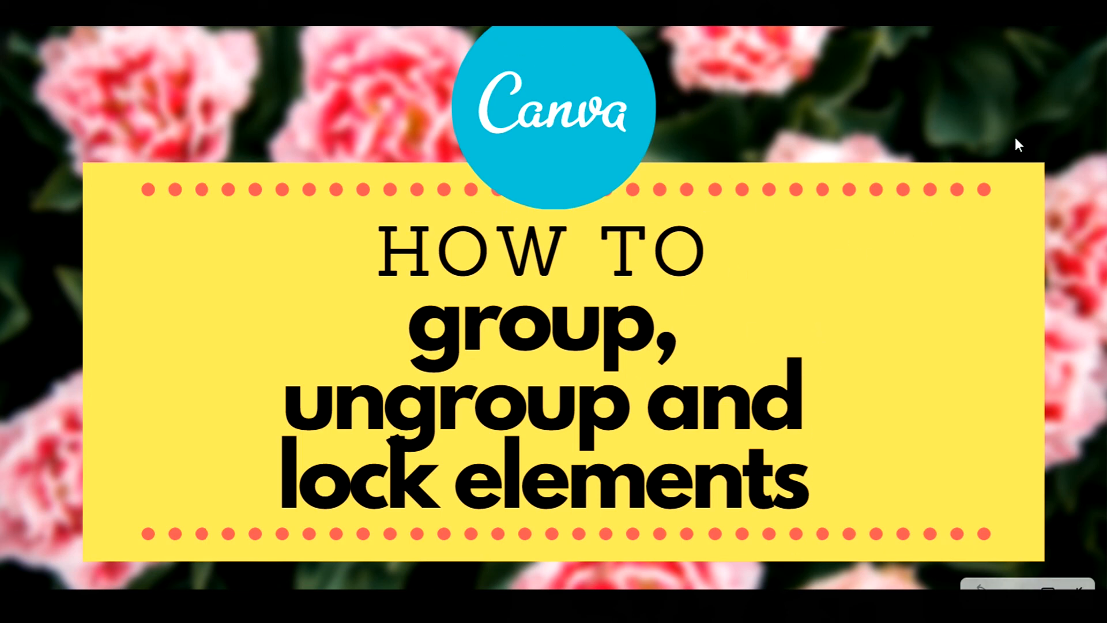
click(1073, 586)
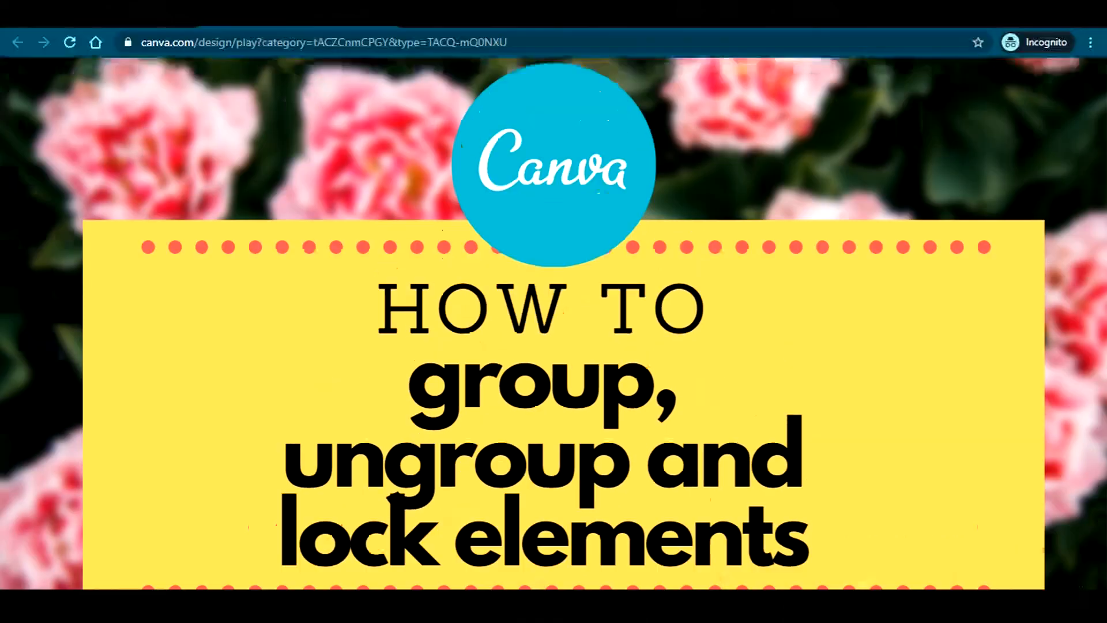